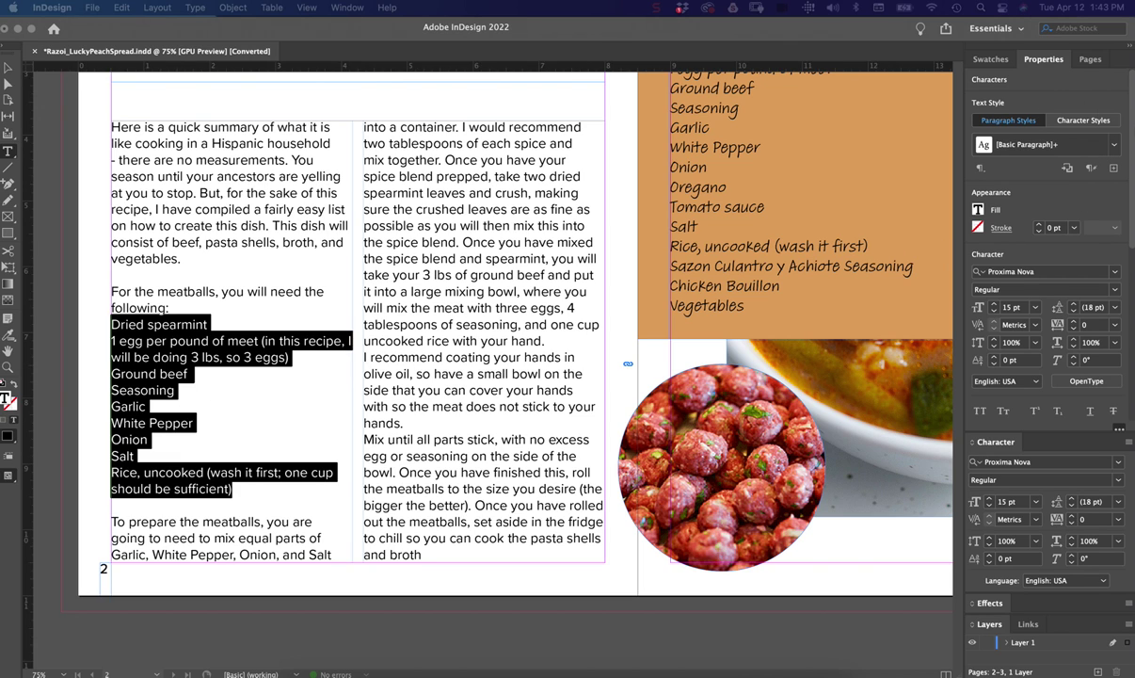
Select the meatball ingredient lines and apply the Bulleted List format to them
drag(1133, 139, 1133, 271)
scroll(979, 282, down, 3)
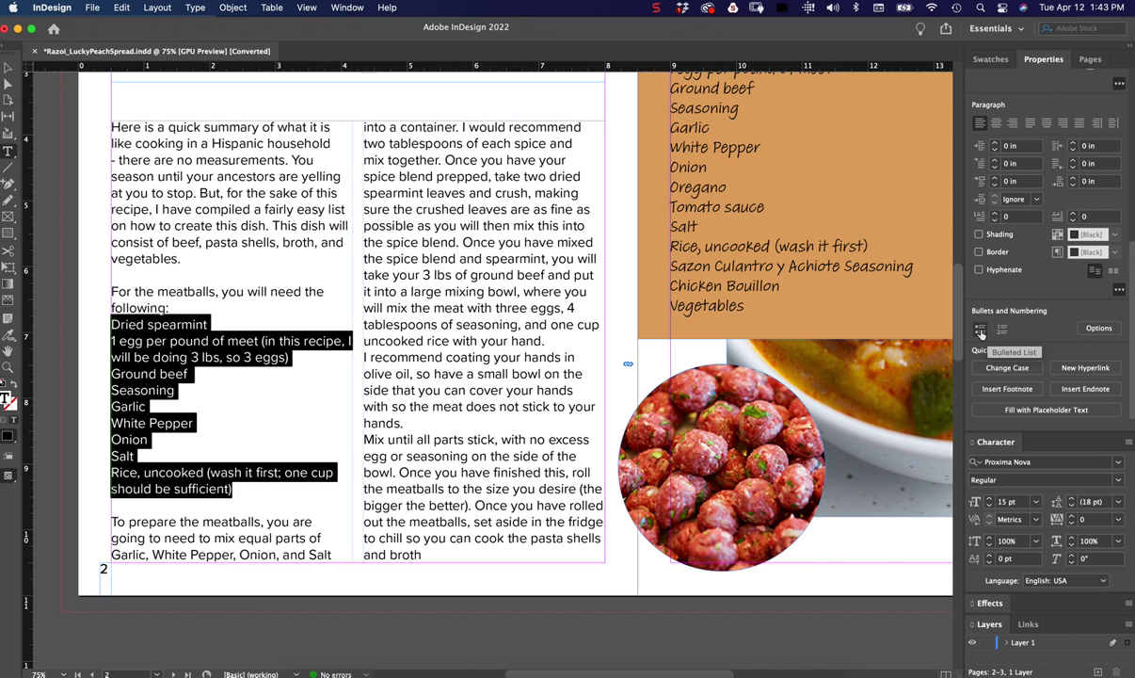
click(979, 330)
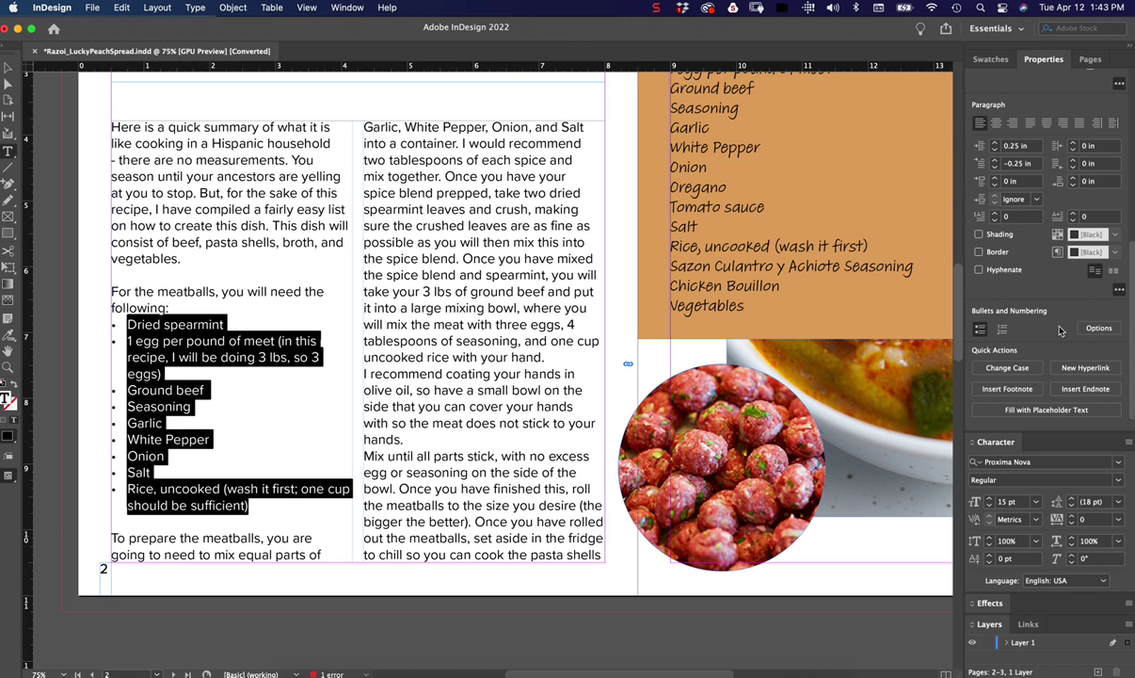
Open the bullet options, move the window off the list, and keep List Type as Bullets
click(1098, 329)
drag(764, 189, 601, 278)
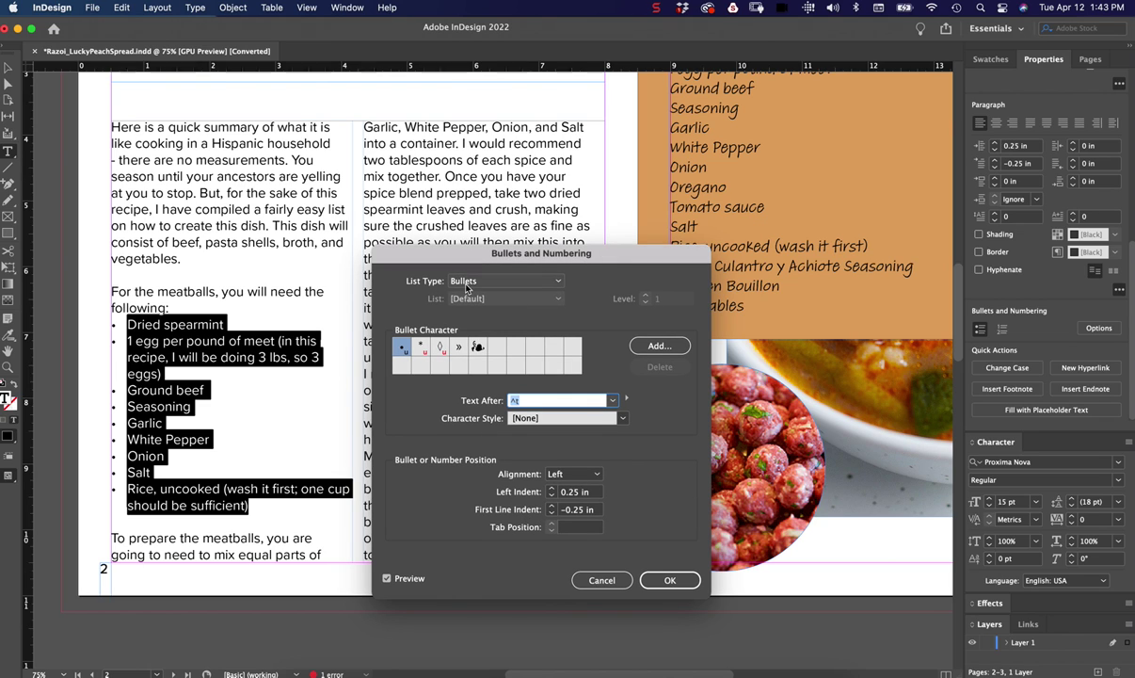
click(506, 281)
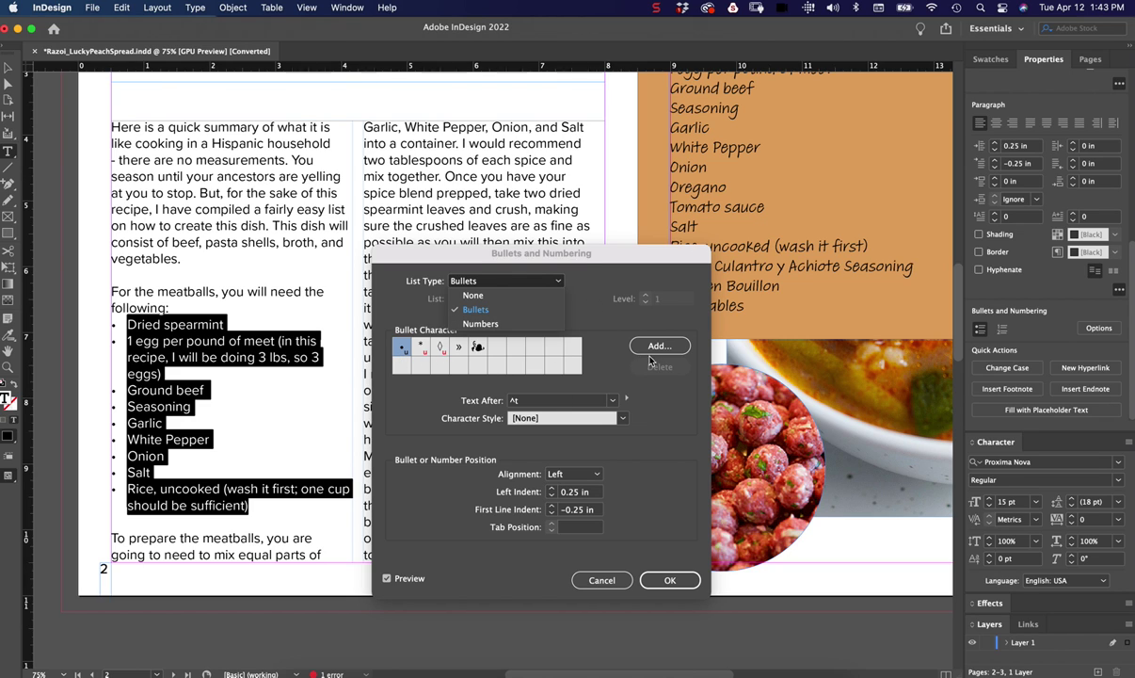
click(648, 466)
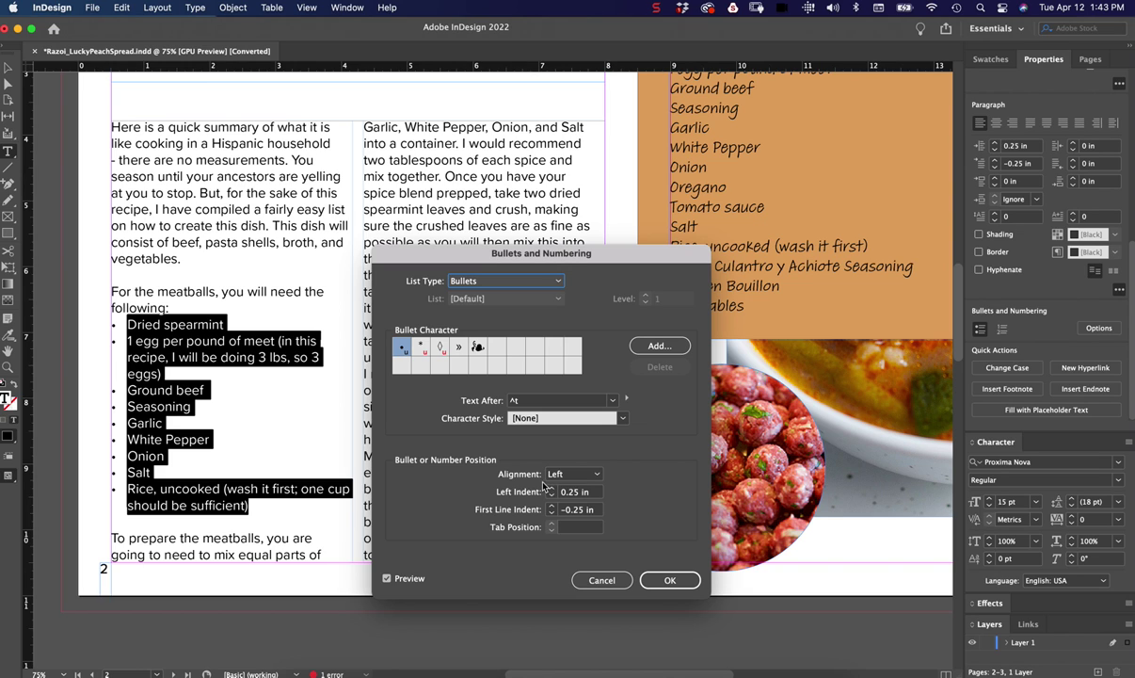
Raise the left indent to 0.625 in, then bring it back to 0.375 in
click(552, 490)
click(553, 490)
click(553, 489)
click(553, 490)
click(552, 489)
click(552, 490)
click(553, 495)
click(553, 495)
click(553, 495)
click(552, 495)
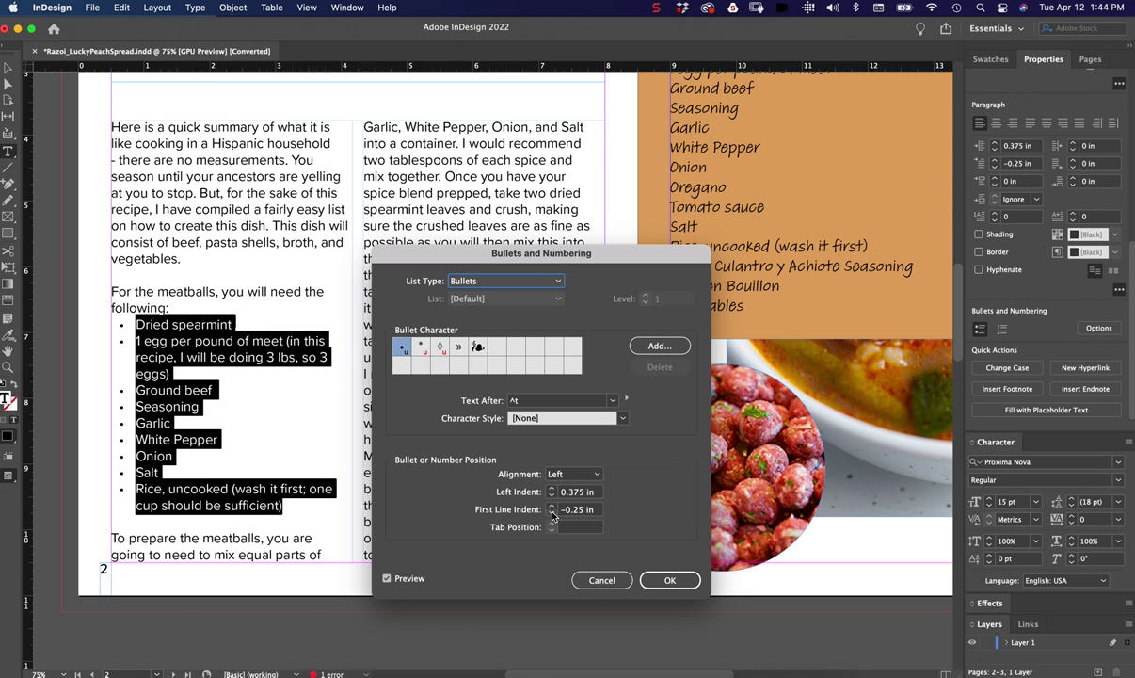
Set the first-line indent to -0.125 in and lower the left indent to 0.1875 in
click(553, 514)
click(552, 514)
click(553, 508)
click(552, 507)
click(552, 508)
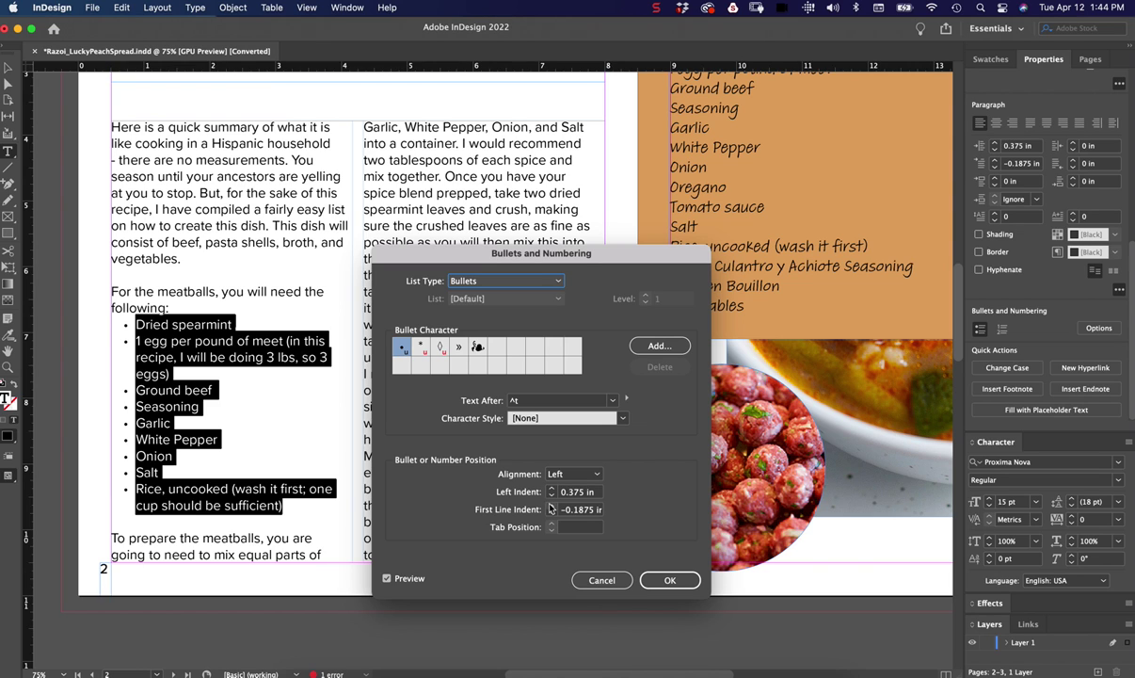
click(553, 505)
click(552, 496)
click(552, 496)
click(552, 496)
Reduce the left indent, dismiss the invalid-indent warning, and restore a -0.125 in first-line indent
click(553, 496)
click(552, 496)
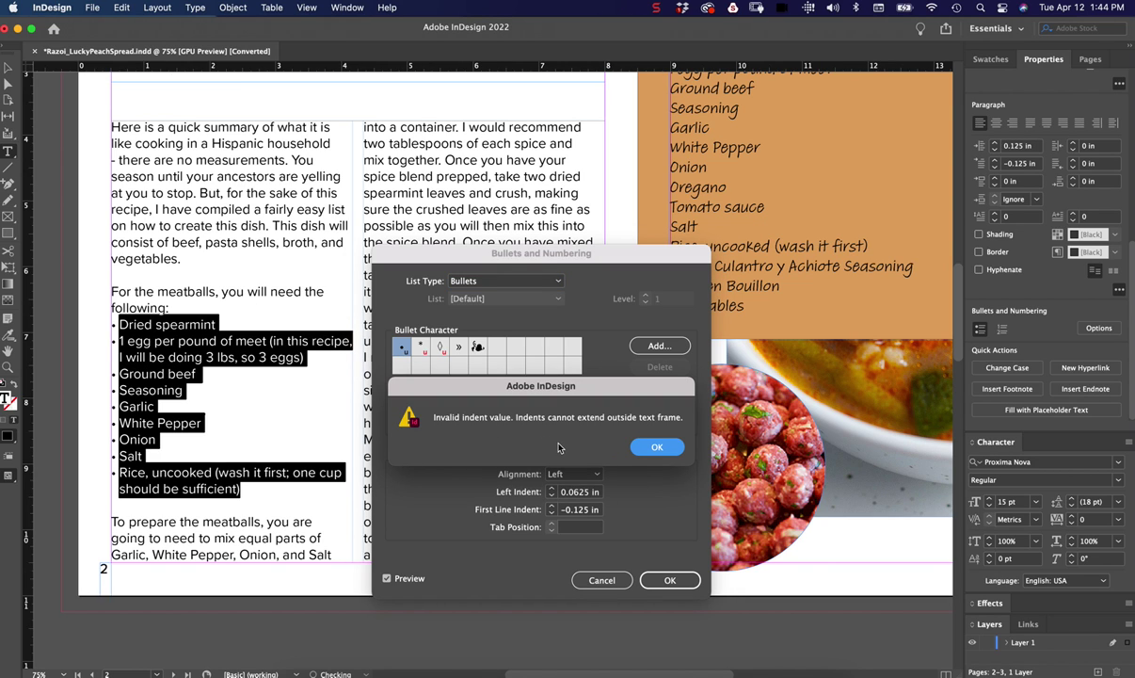
click(657, 448)
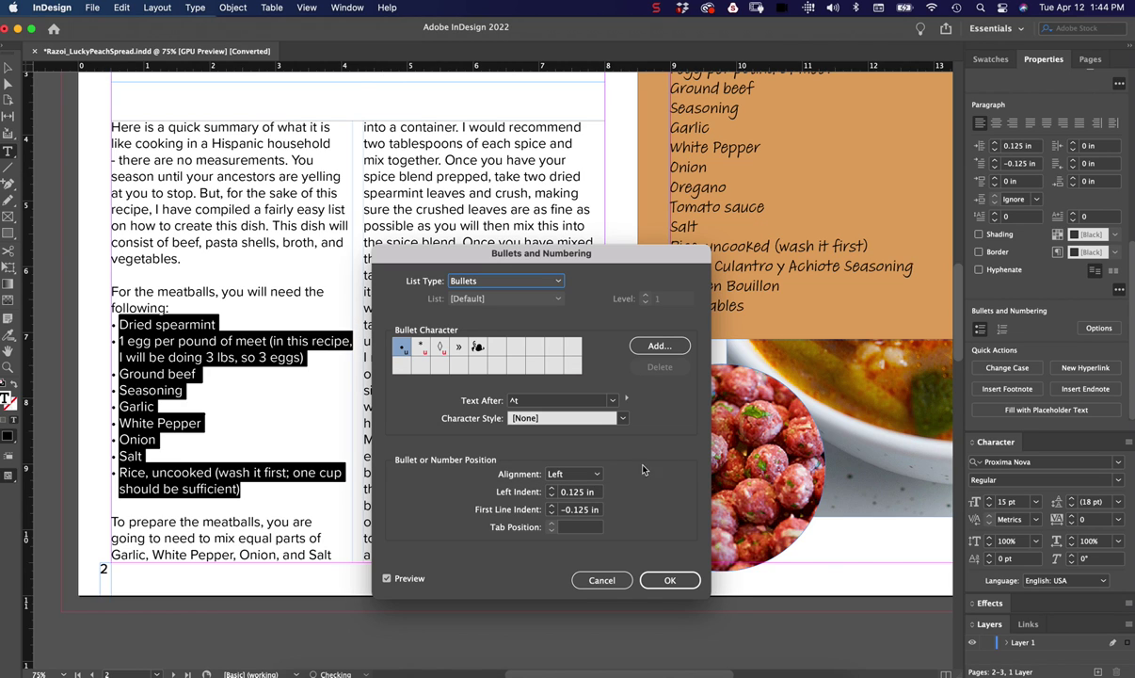
click(553, 506)
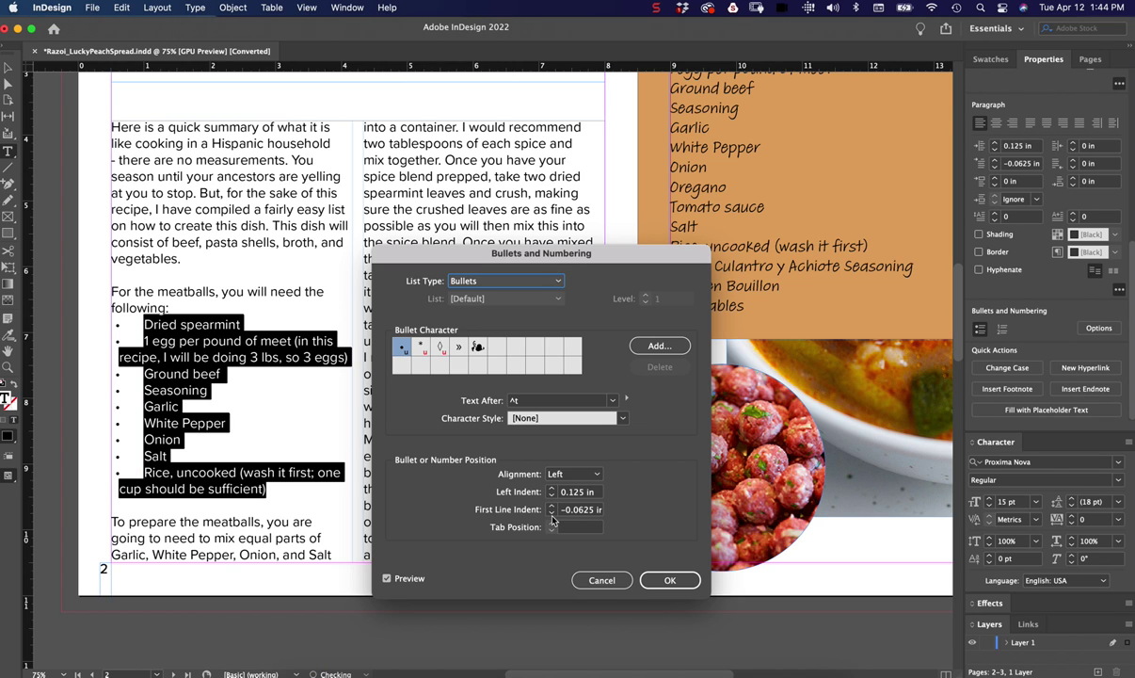
click(553, 514)
click(553, 515)
click(655, 446)
Try other indent values, settle on 0.125 in left and -0.125 in first-line, and confirm
click(553, 487)
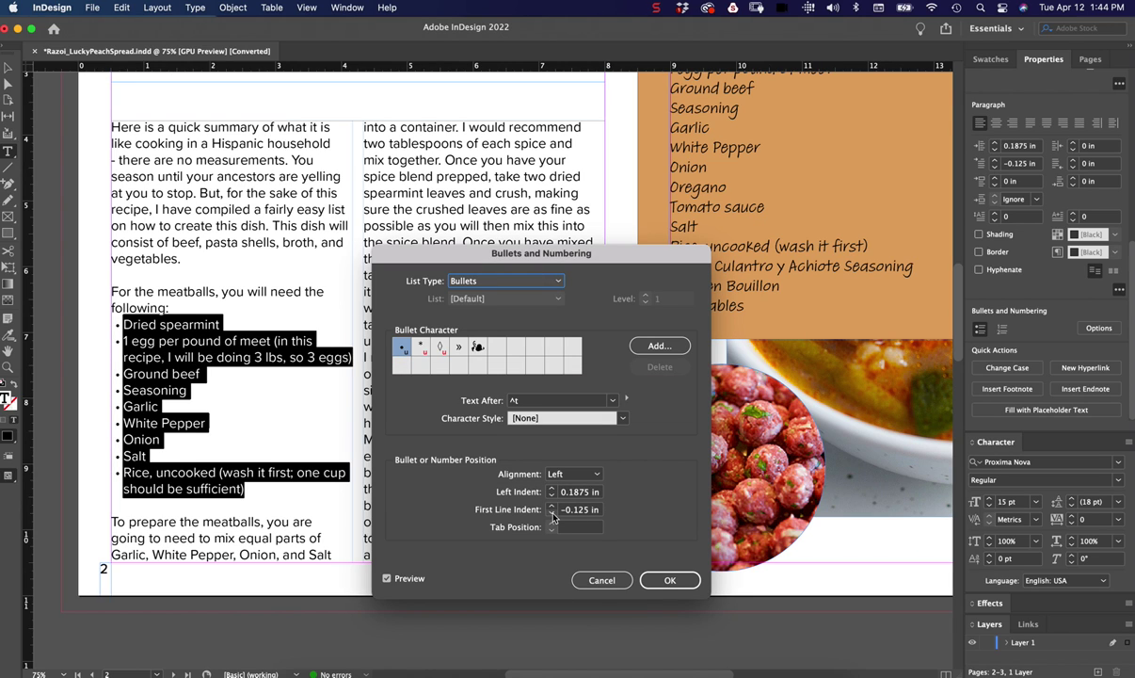
click(552, 513)
click(554, 508)
click(551, 488)
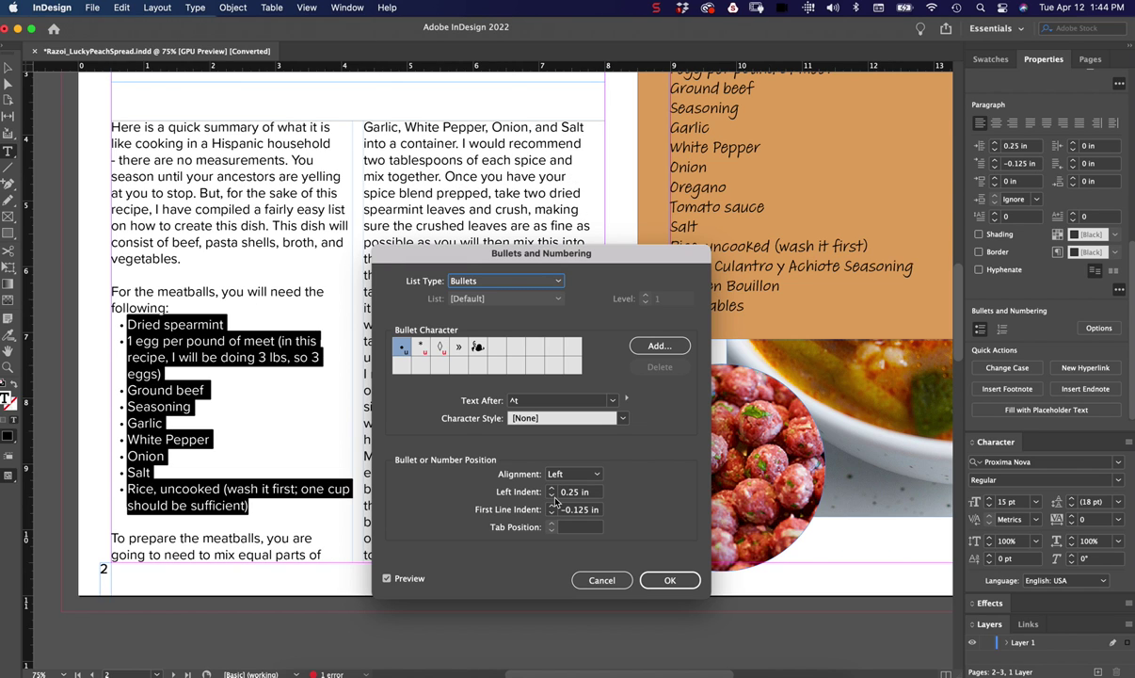
click(552, 496)
click(553, 496)
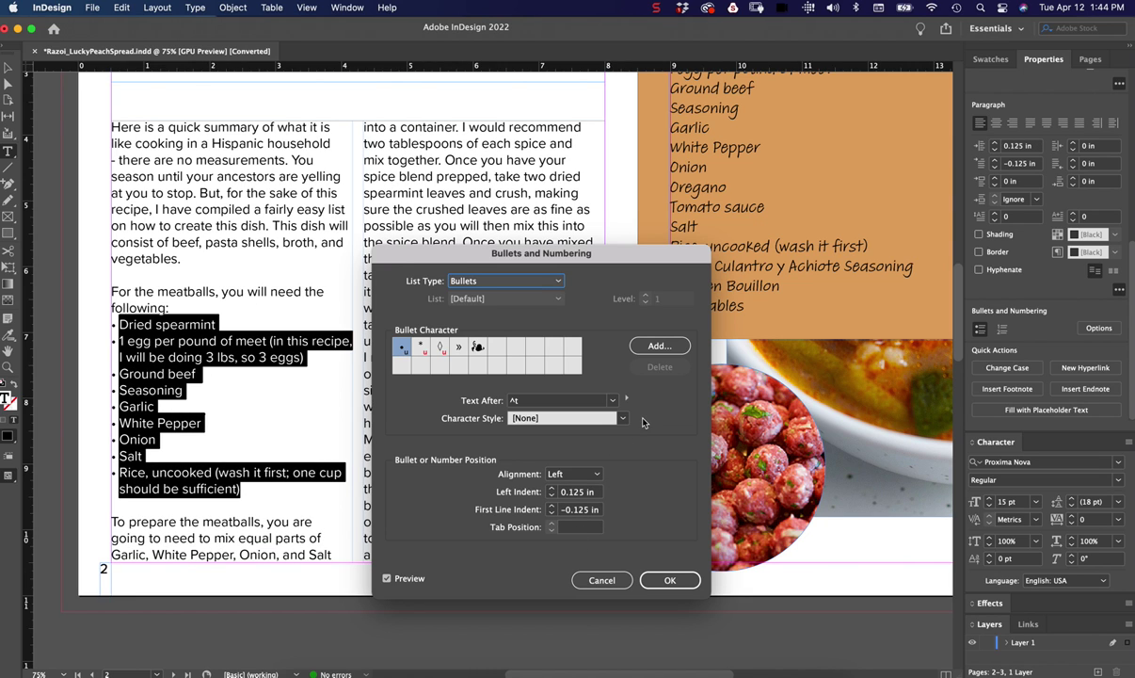
click(578, 508)
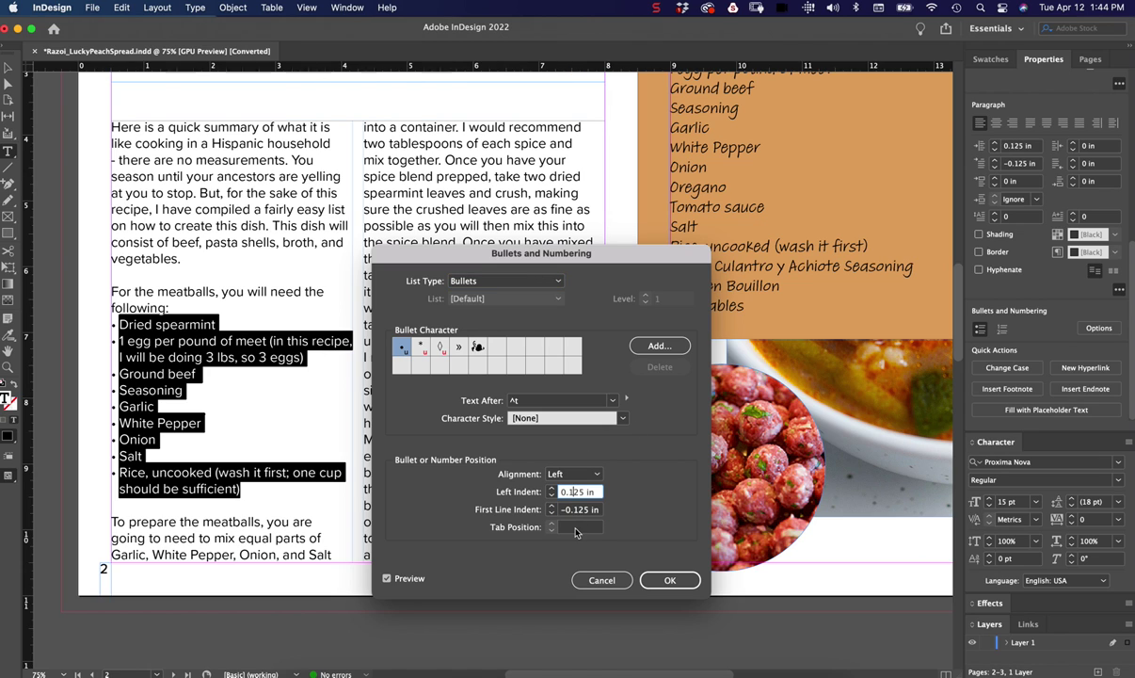
click(573, 527)
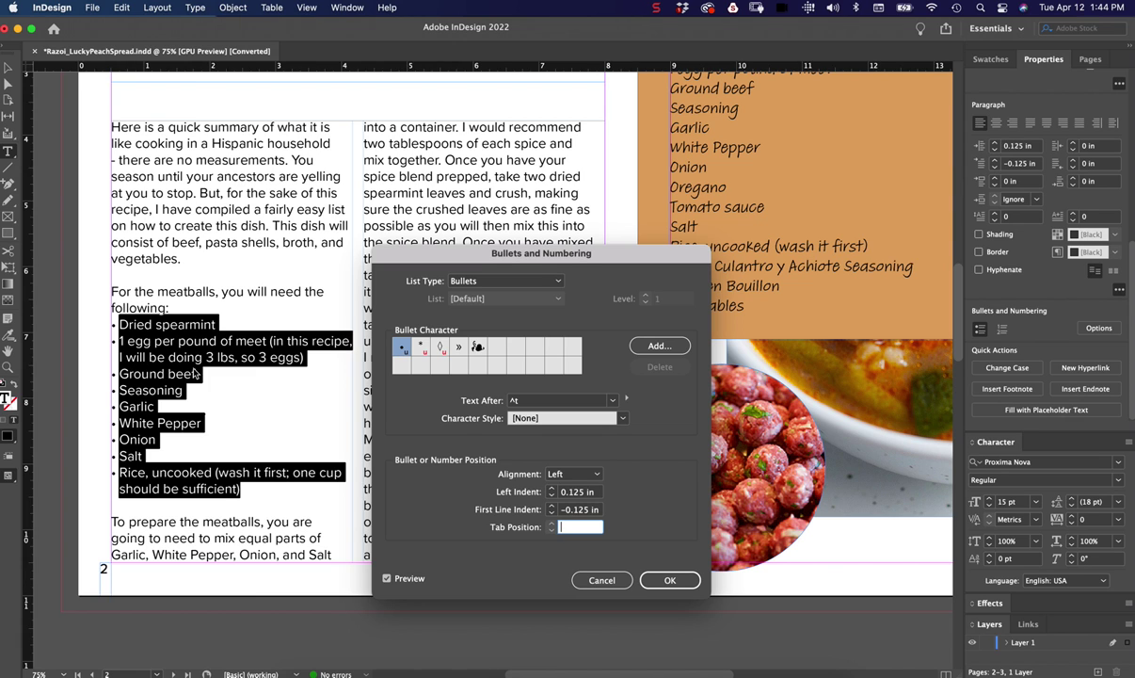
click(668, 582)
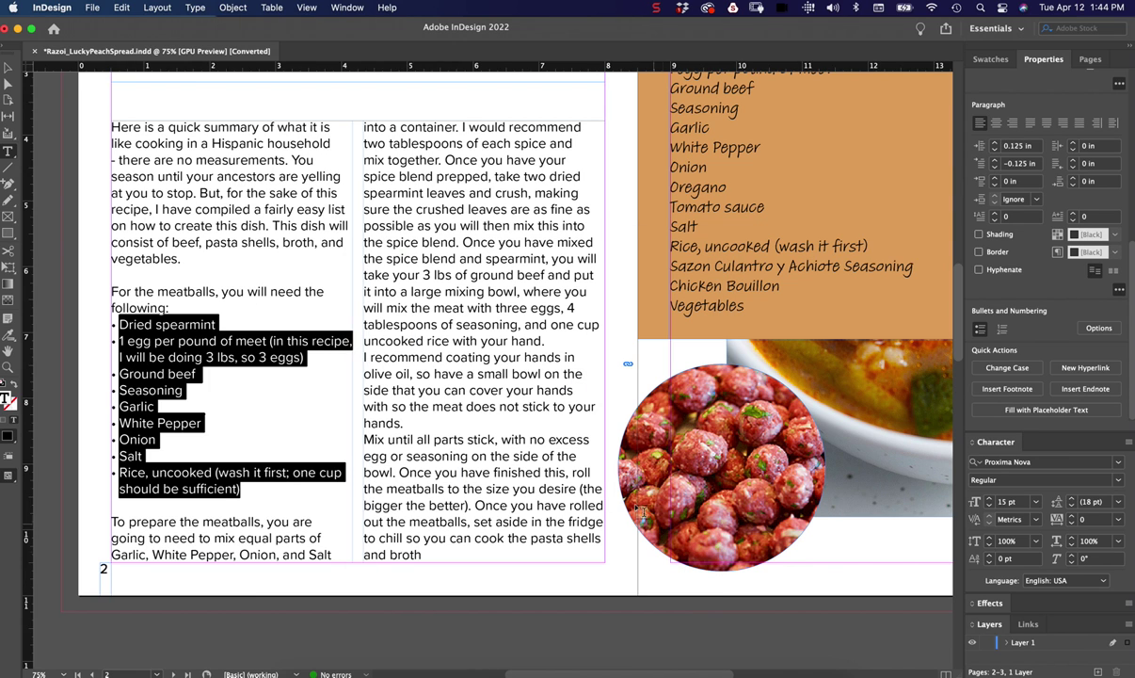
Deselect the list to inspect the bullets, then reselect the meatball ingredient lines
click(178, 355)
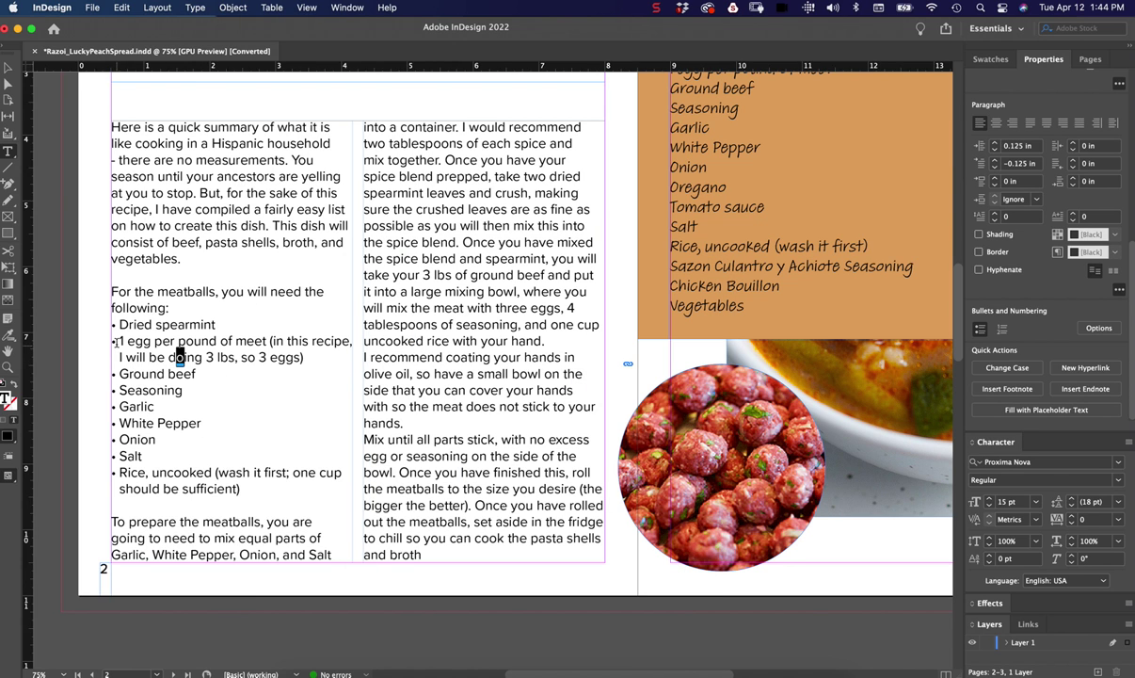
click(140, 358)
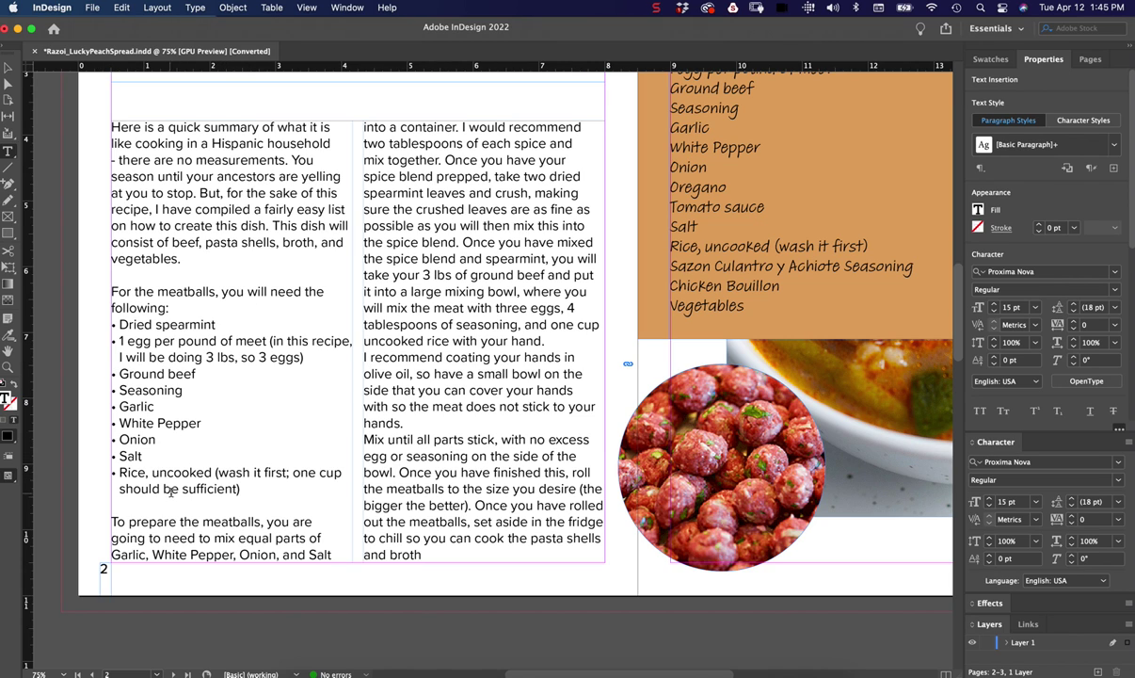
drag(241, 488, 103, 322)
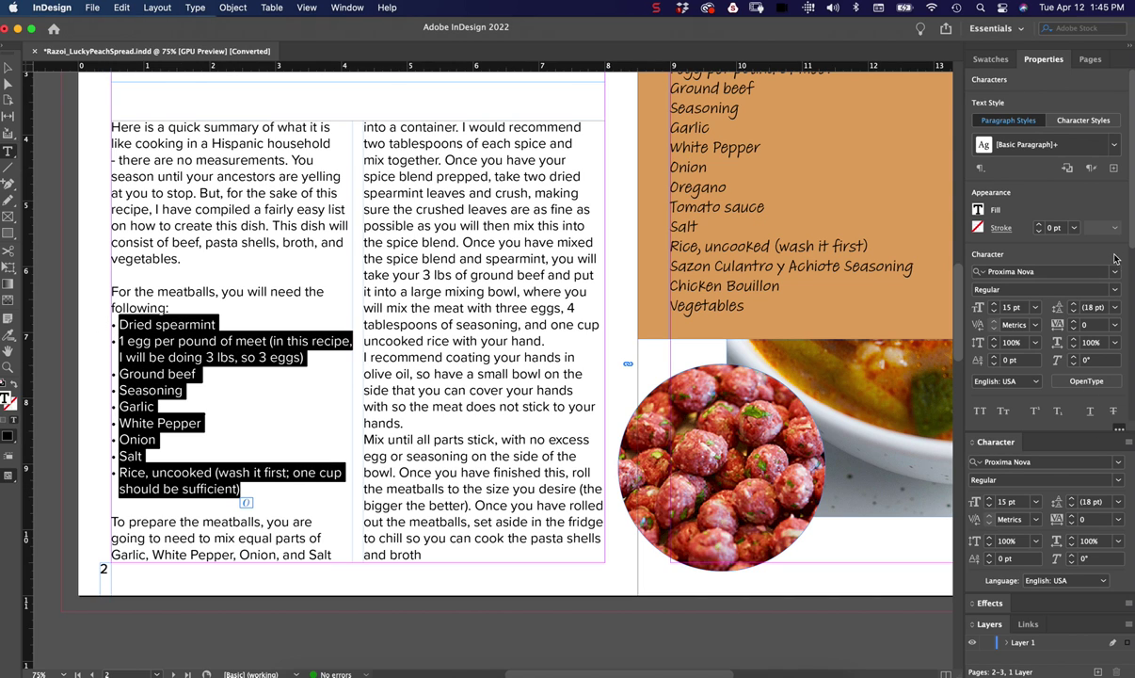
scroll(1125, 282, down, 10)
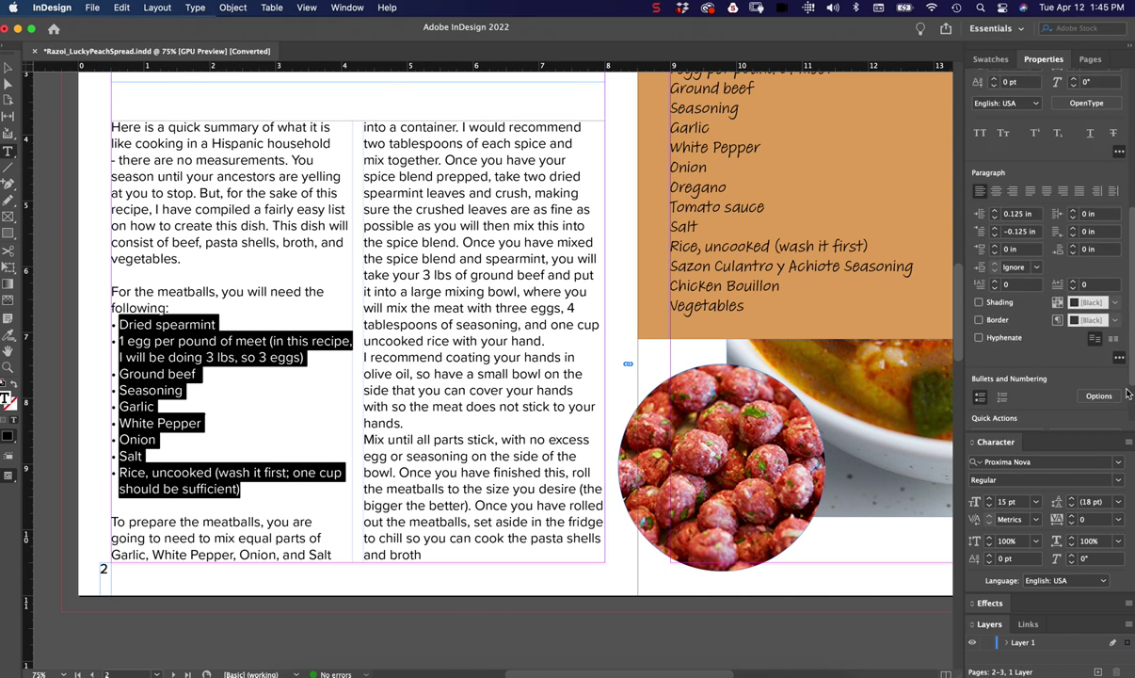
Raise the meatball list's left indent to 0.1875 in, apply it, and deselect to check
click(1098, 328)
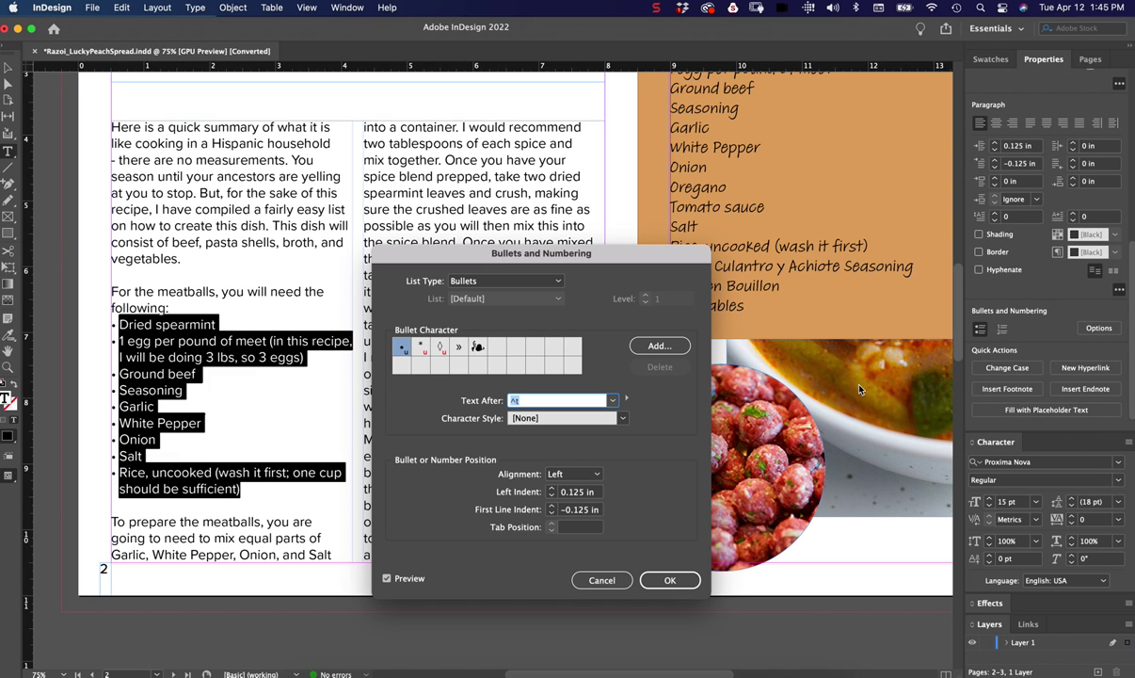
click(552, 488)
click(666, 580)
click(329, 530)
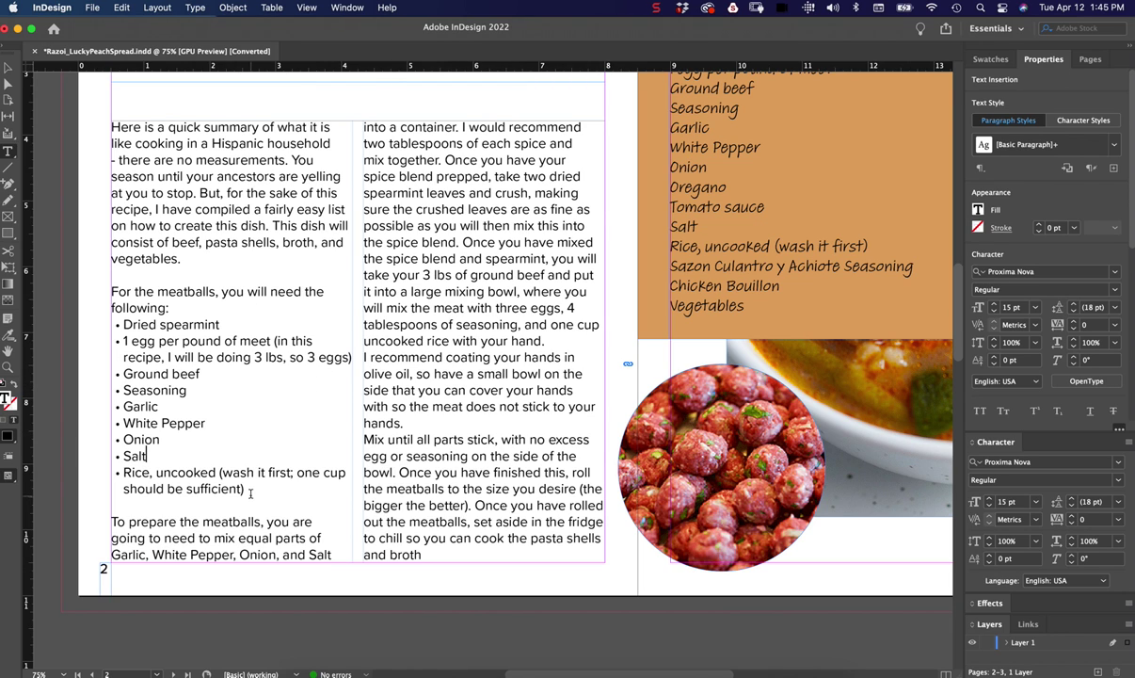
Reselect the ingredient list and show the Paragraph Styles panel through Window > Styles
drag(243, 488, 117, 318)
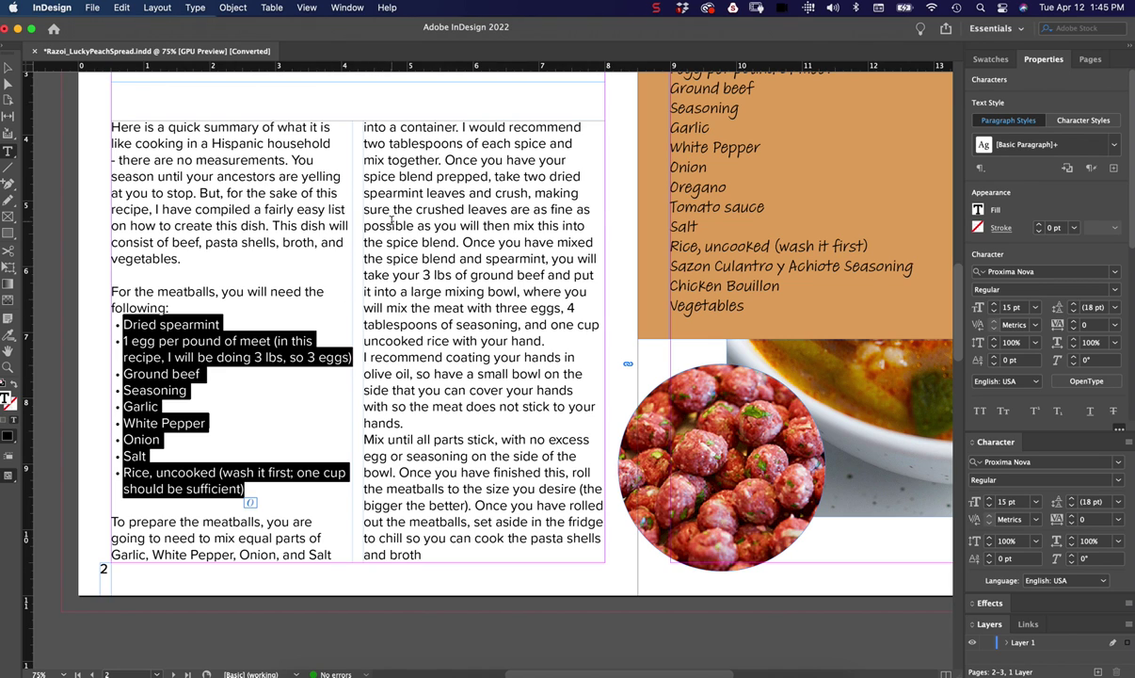
click(346, 9)
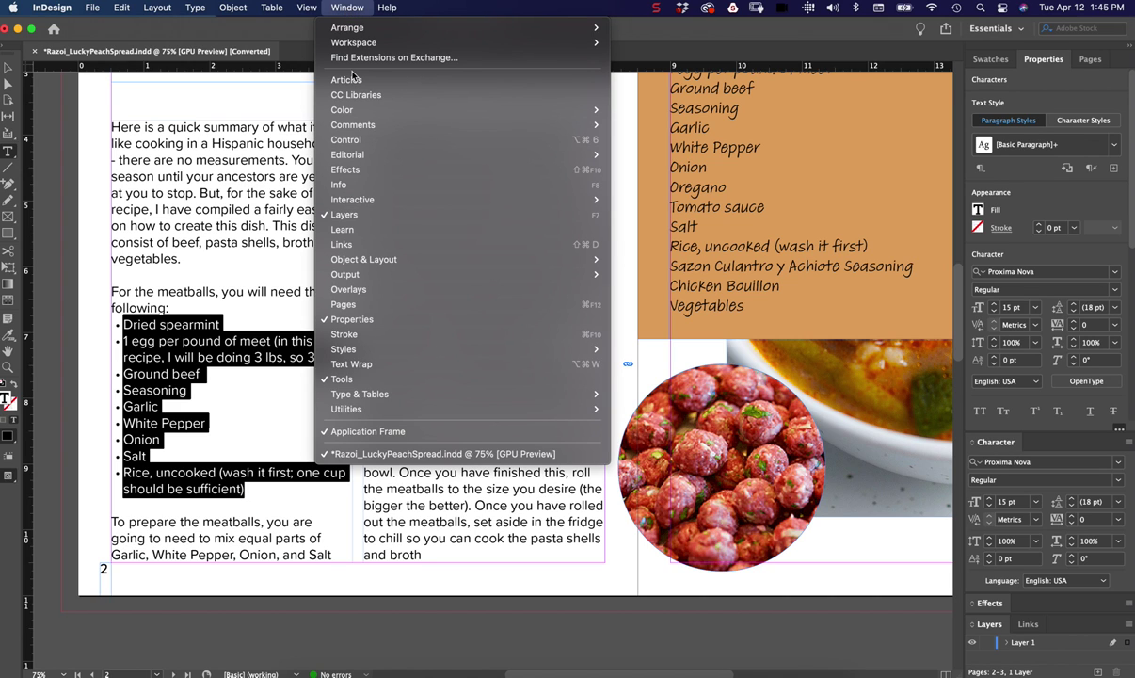
mouse_move(443, 352)
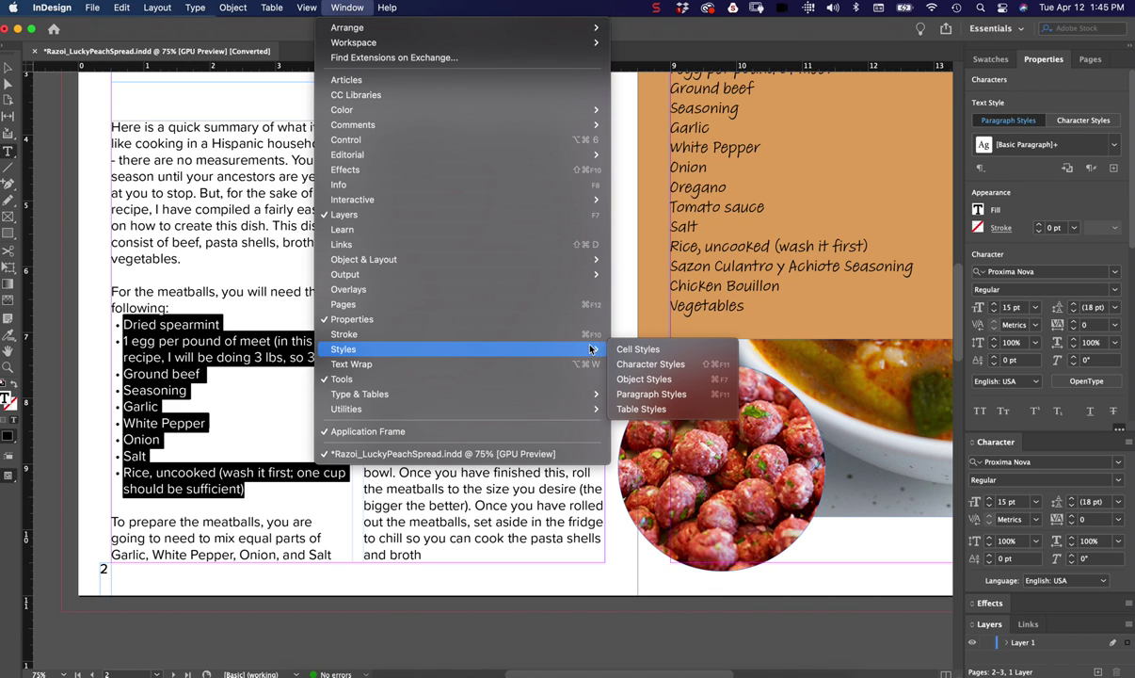
click(643, 400)
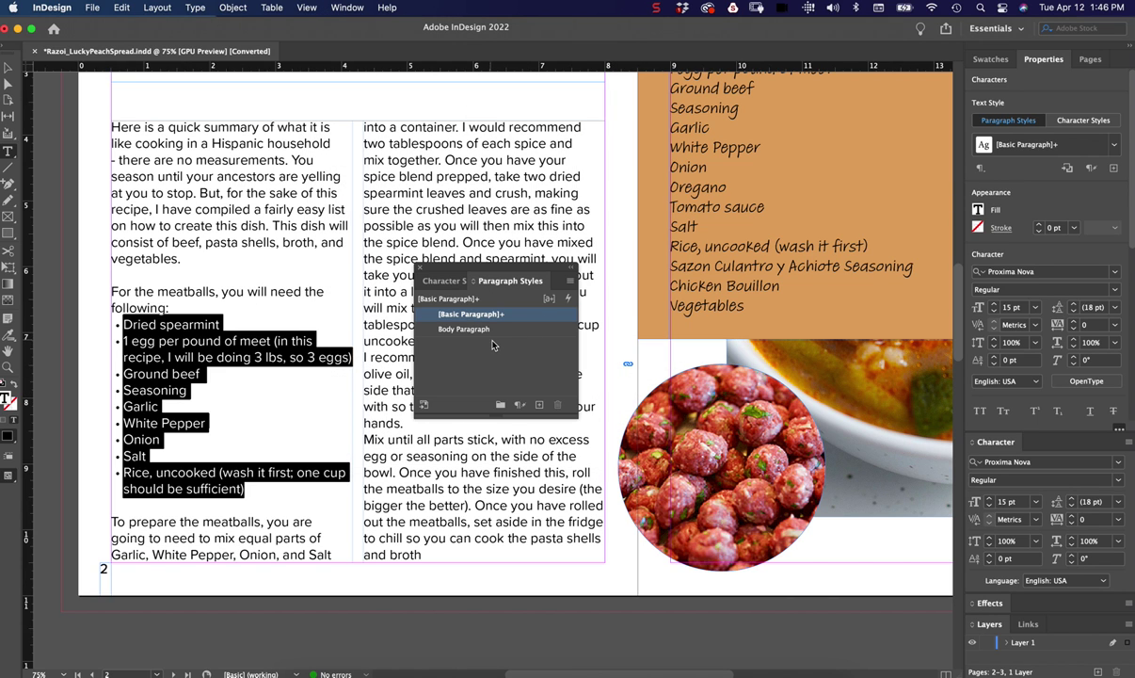
Create a paragraph style from the meatball list and rename it Bulleted Text
click(540, 407)
double_click(463, 329)
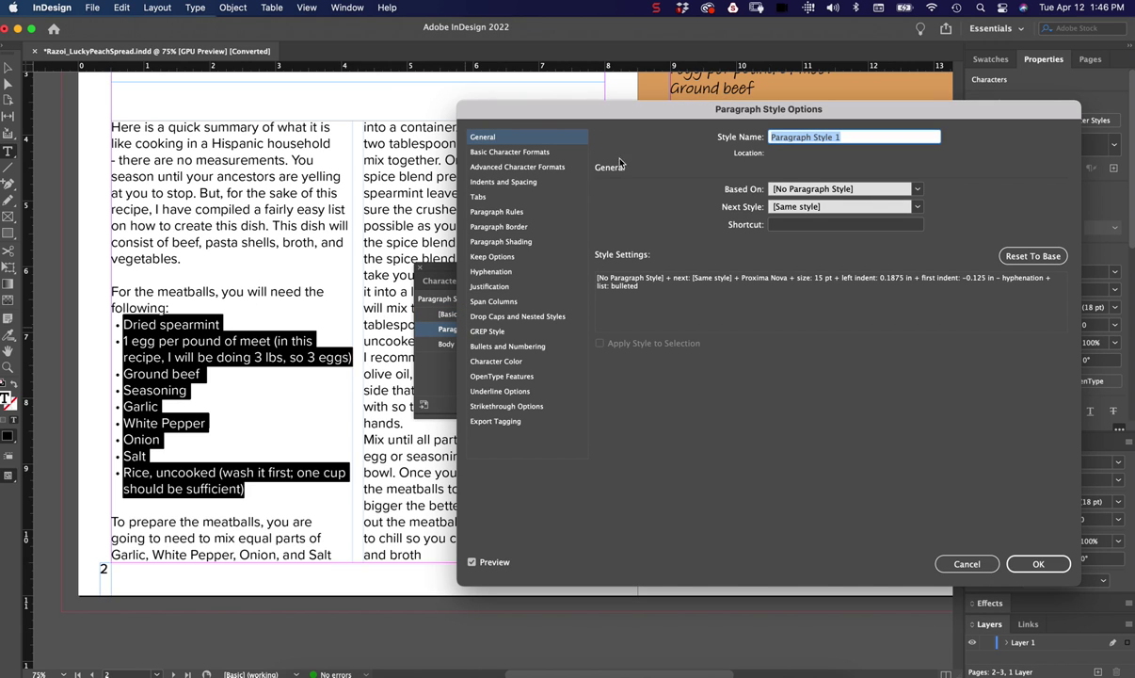
drag(690, 107, 541, 192)
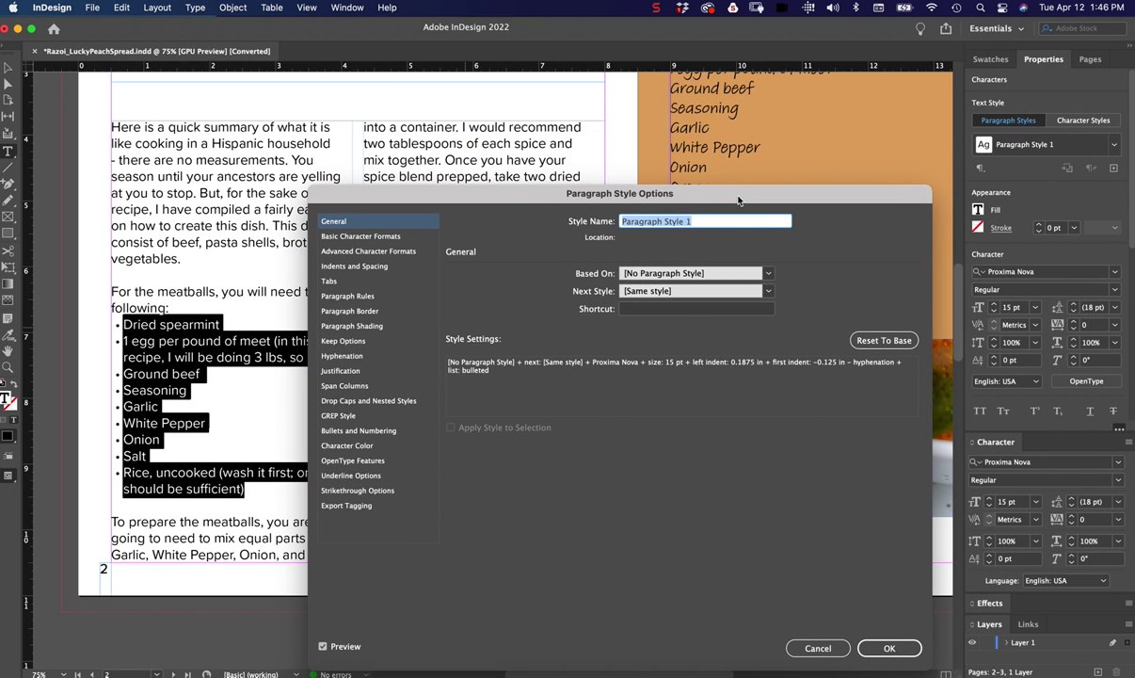
text(Bulleted Text)
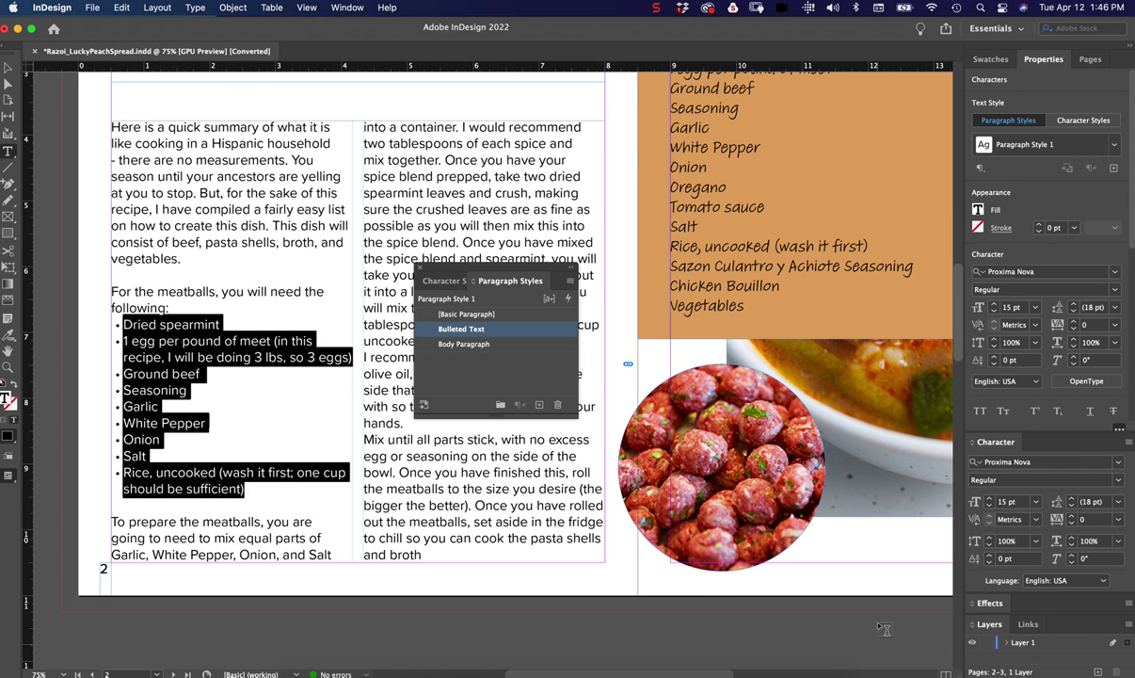
click(889, 648)
Close the styles panel and select the whole 'What you will need' ingredient list
key(F11)
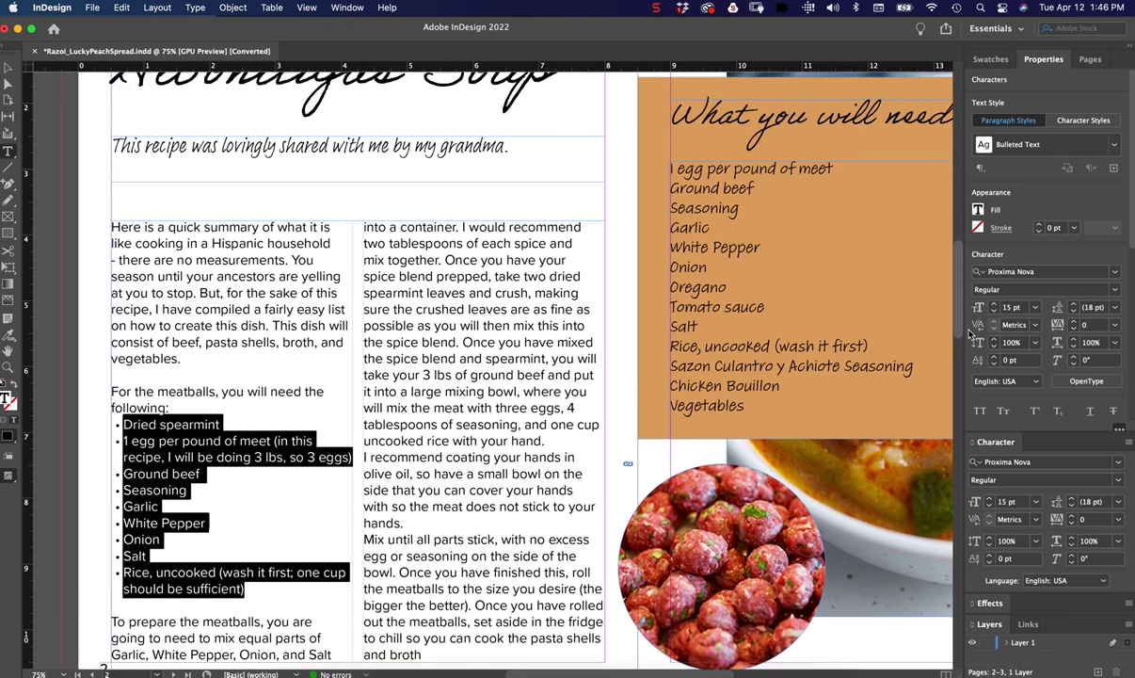
scroll(679, 355, up, 5)
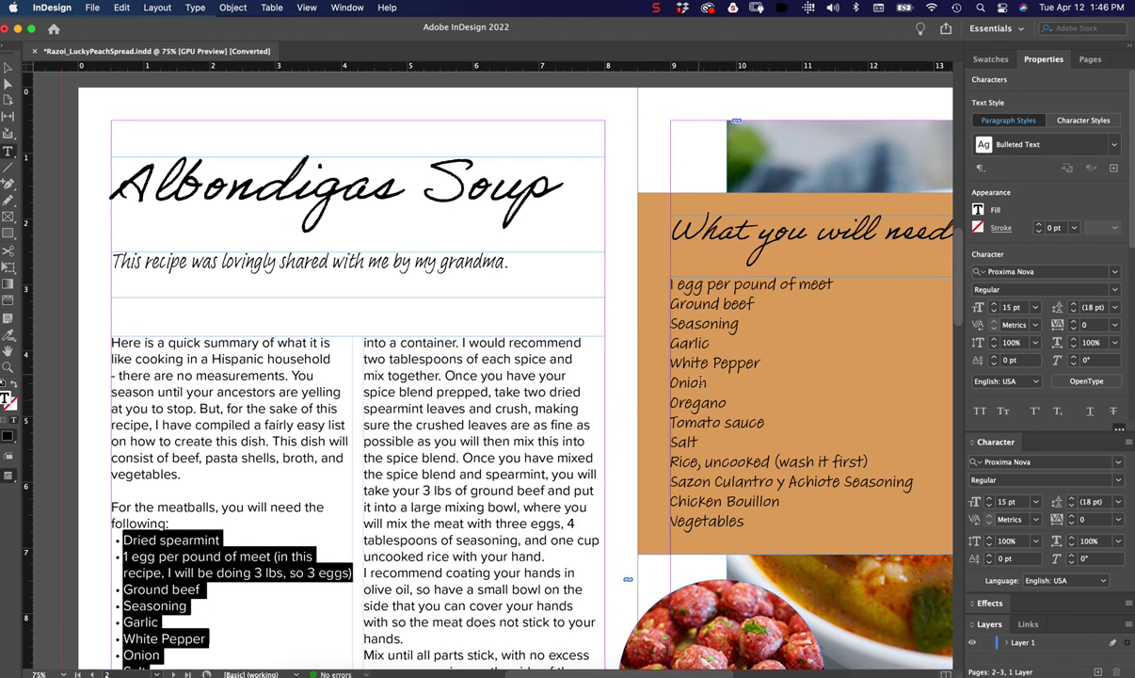
drag(744, 520, 724, 521)
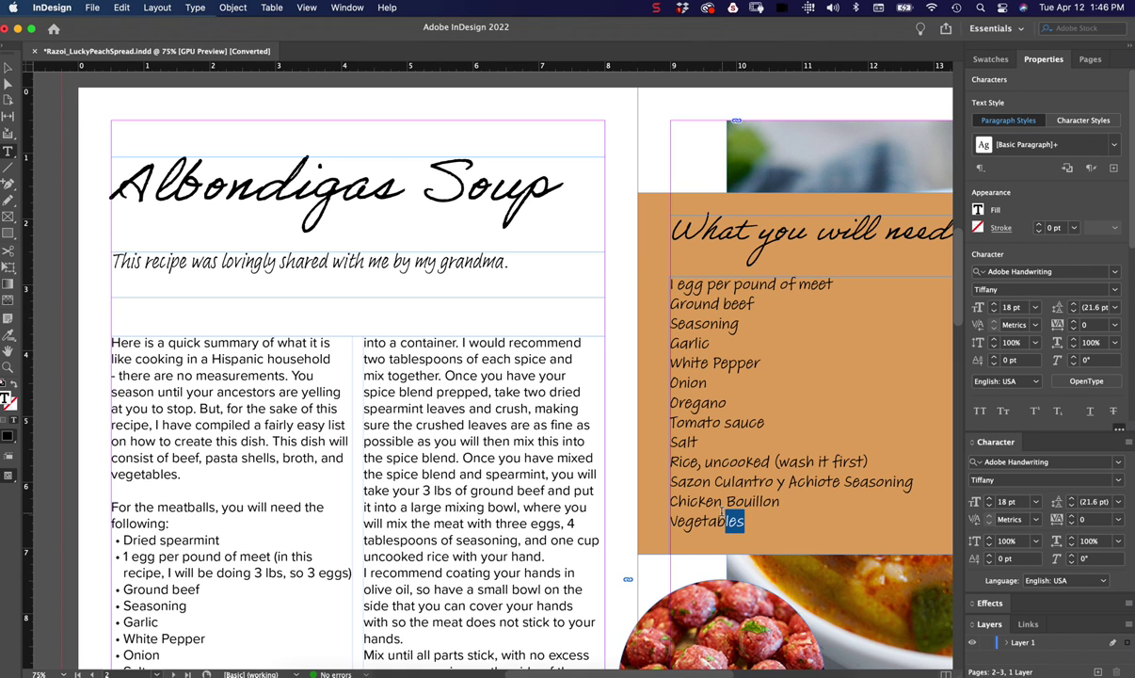
drag(722, 512, 631, 268)
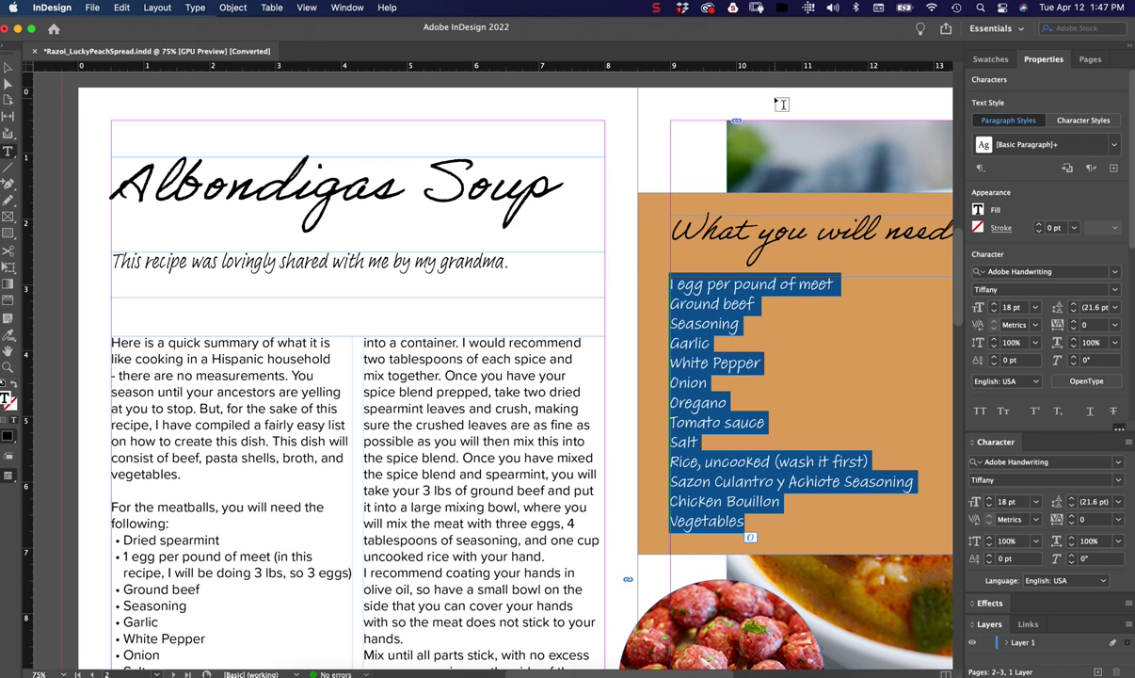
Apply Bulleted Text to the right-hand list, then override it to Adobe Handwriting Tiffany 18 pt
click(1113, 146)
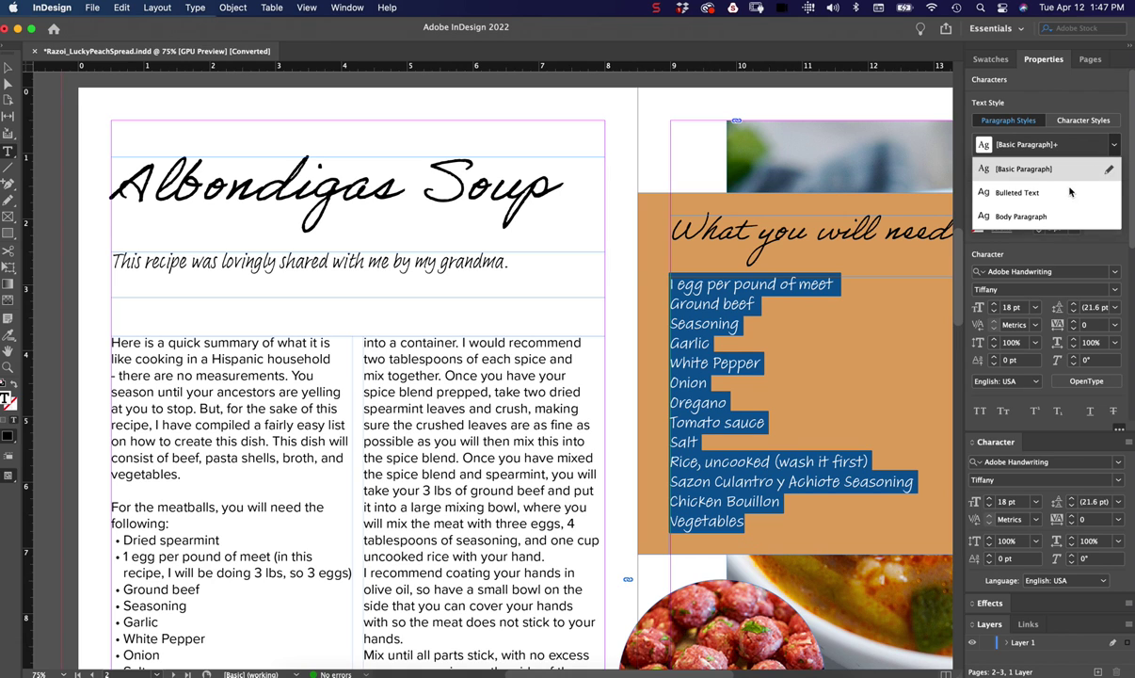
click(1018, 193)
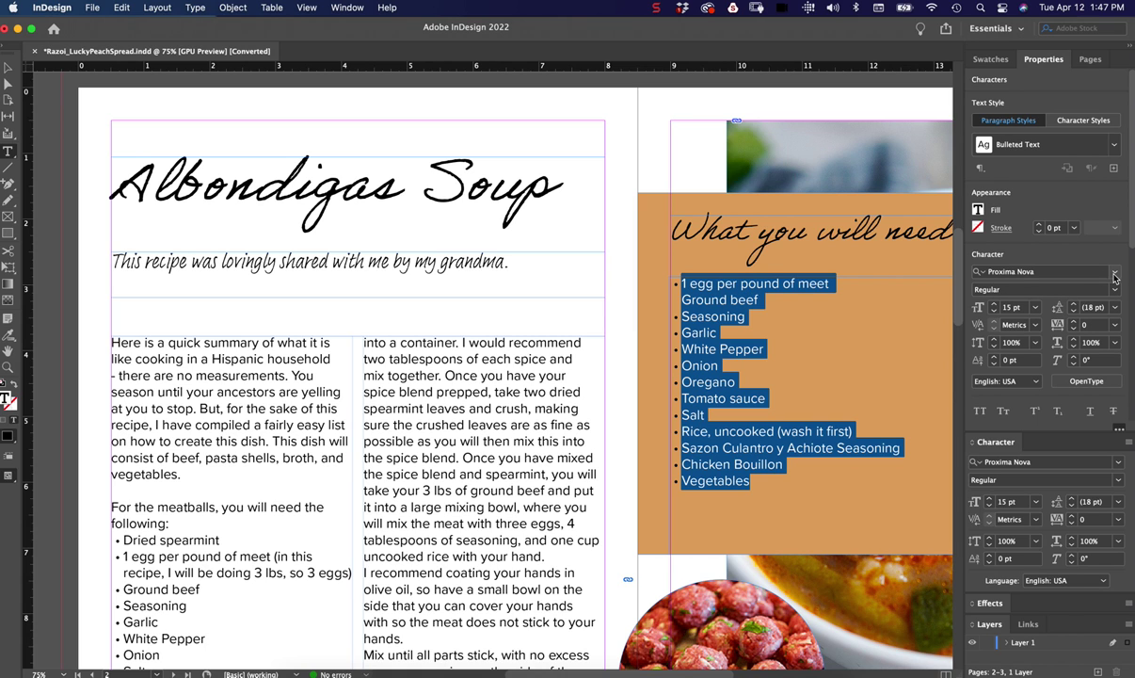
click(1054, 272)
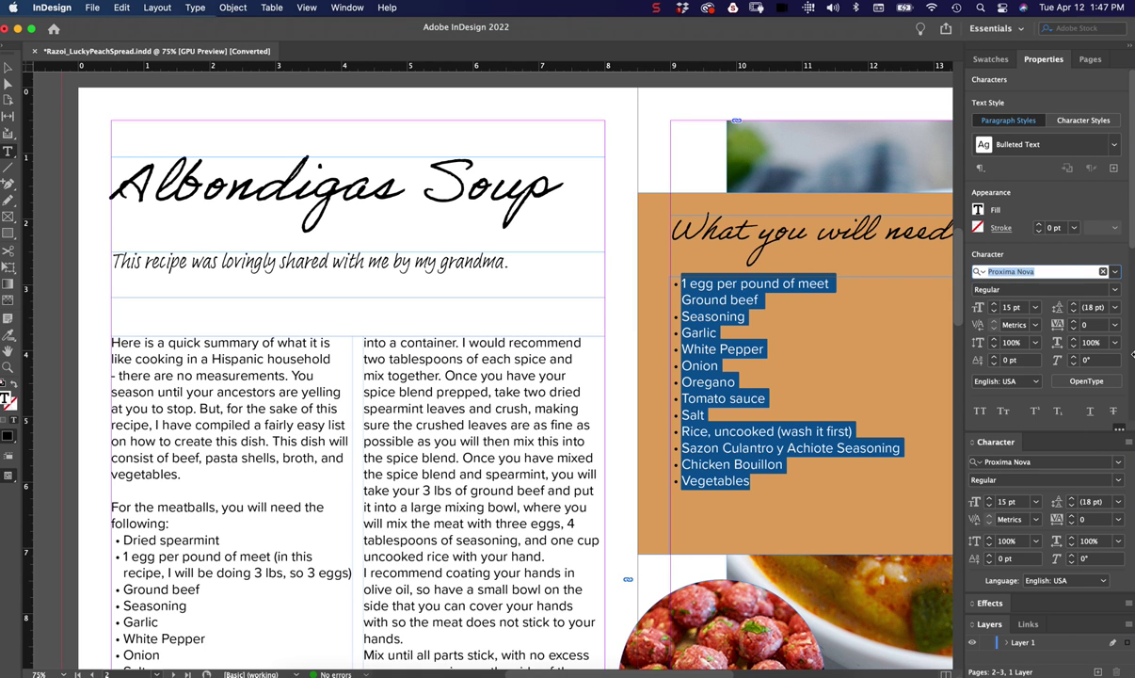
text(adobe)
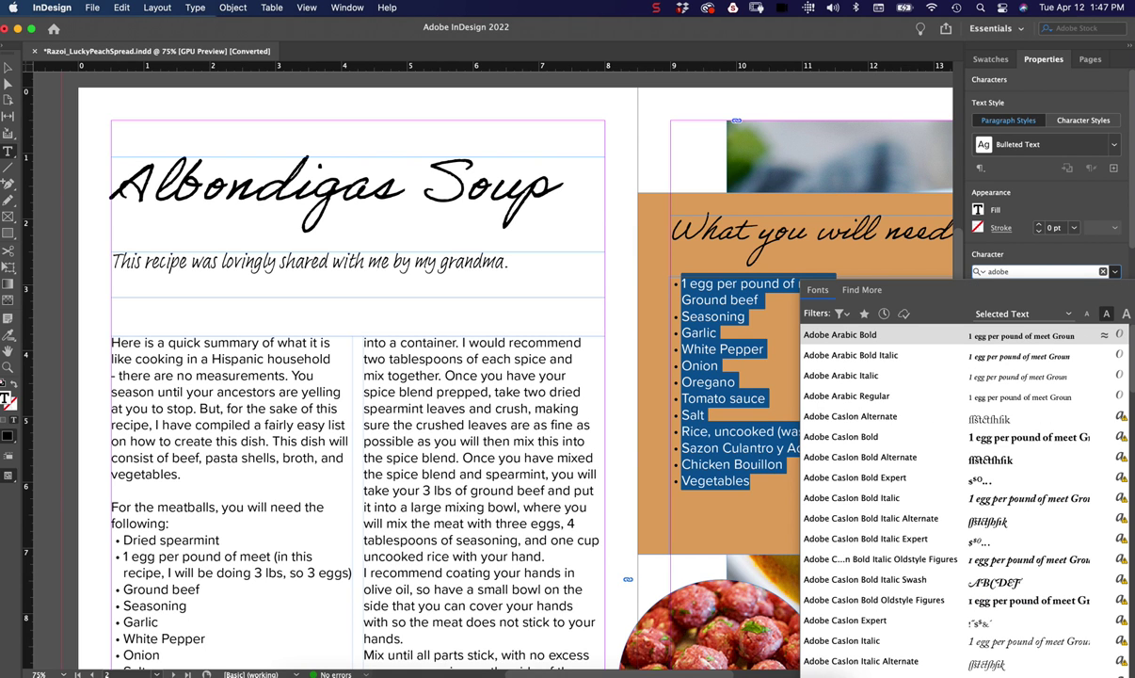
text(h)
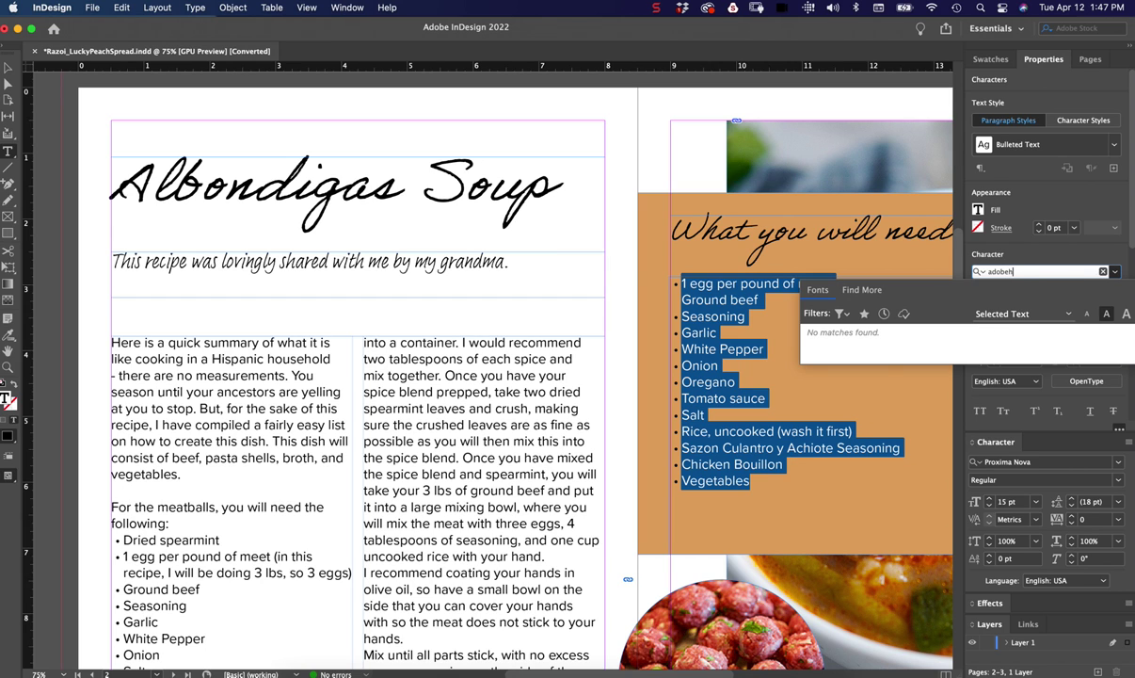
key(BackSpace)
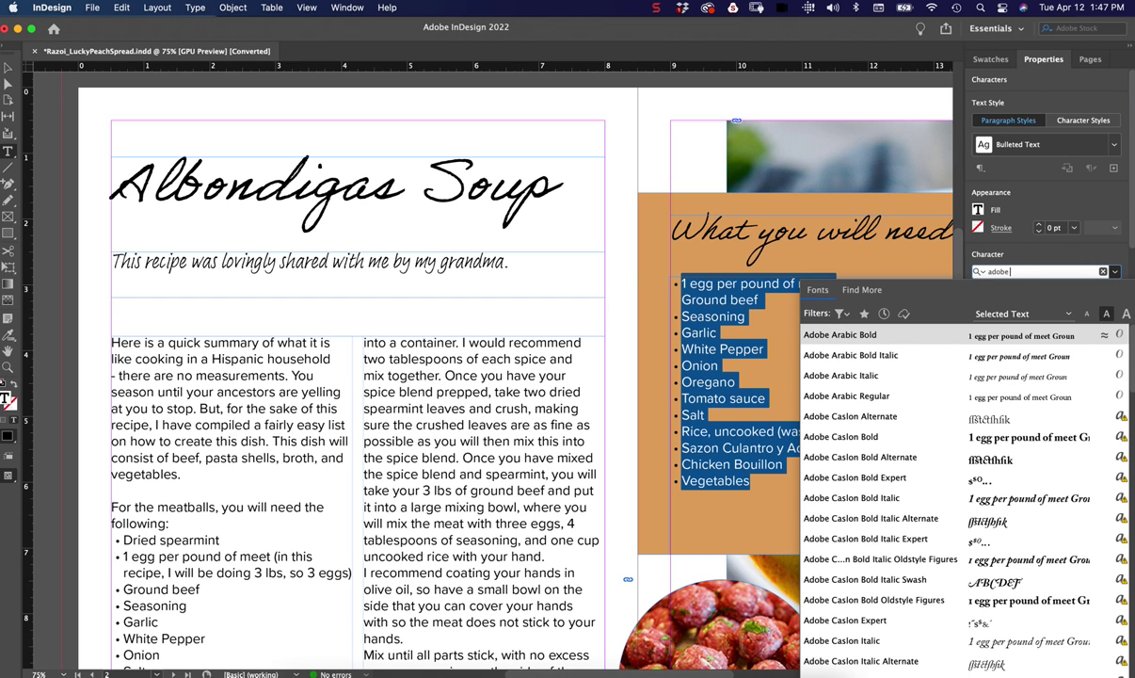
text(han)
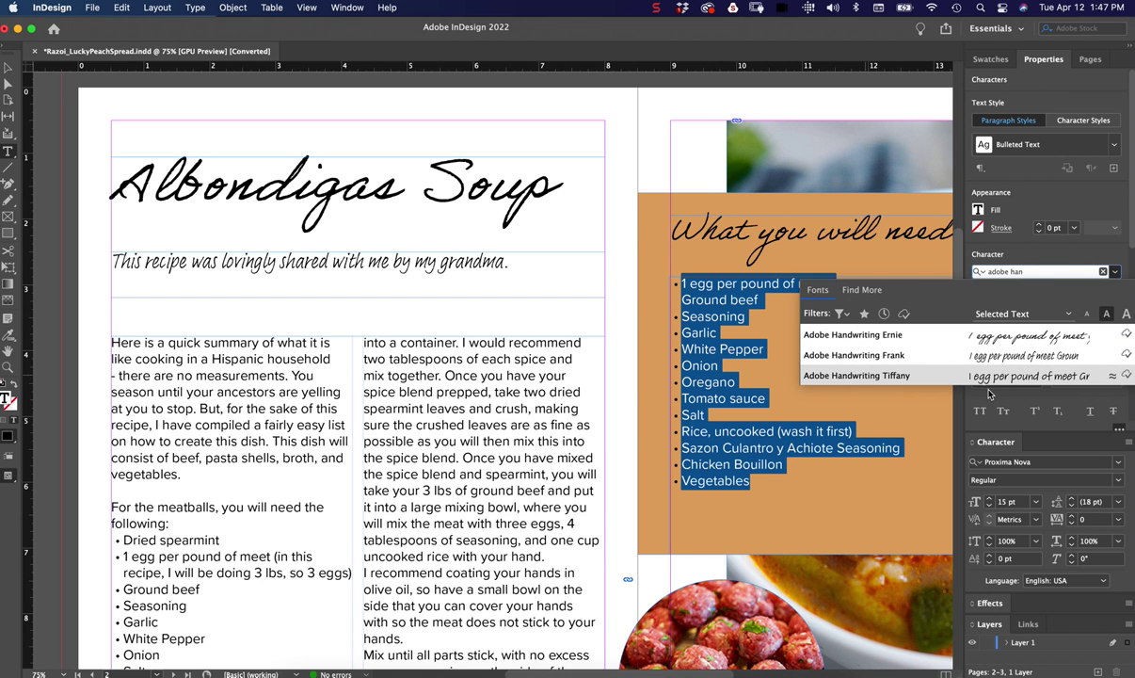
click(909, 375)
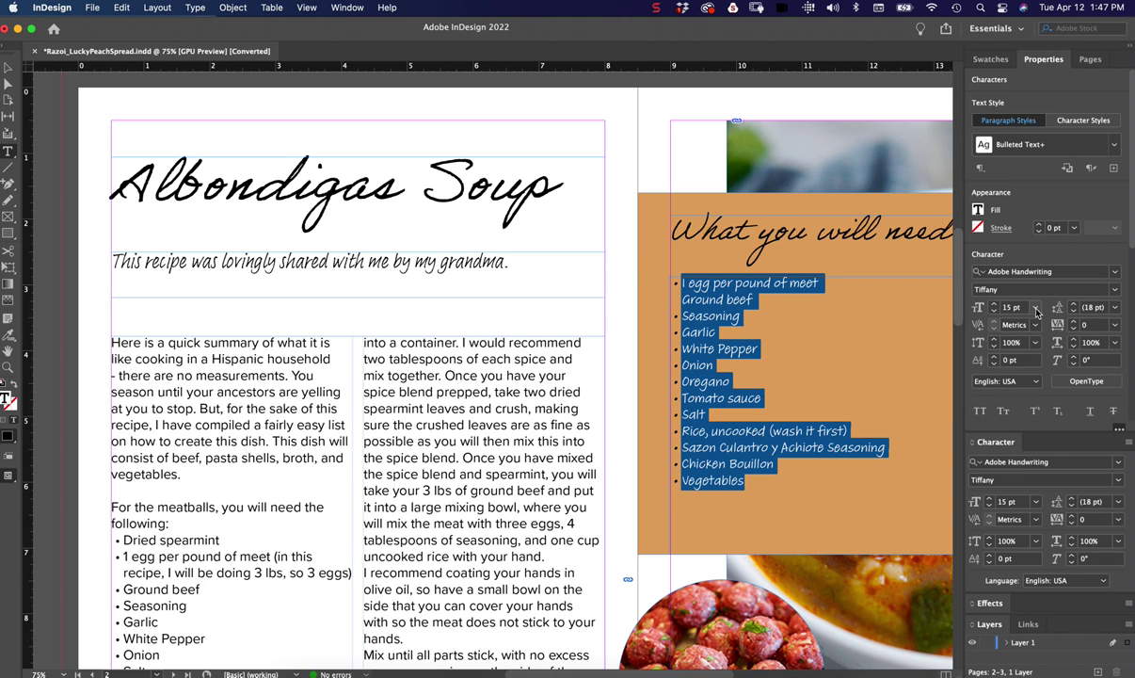
click(994, 303)
click(994, 303)
click(994, 303)
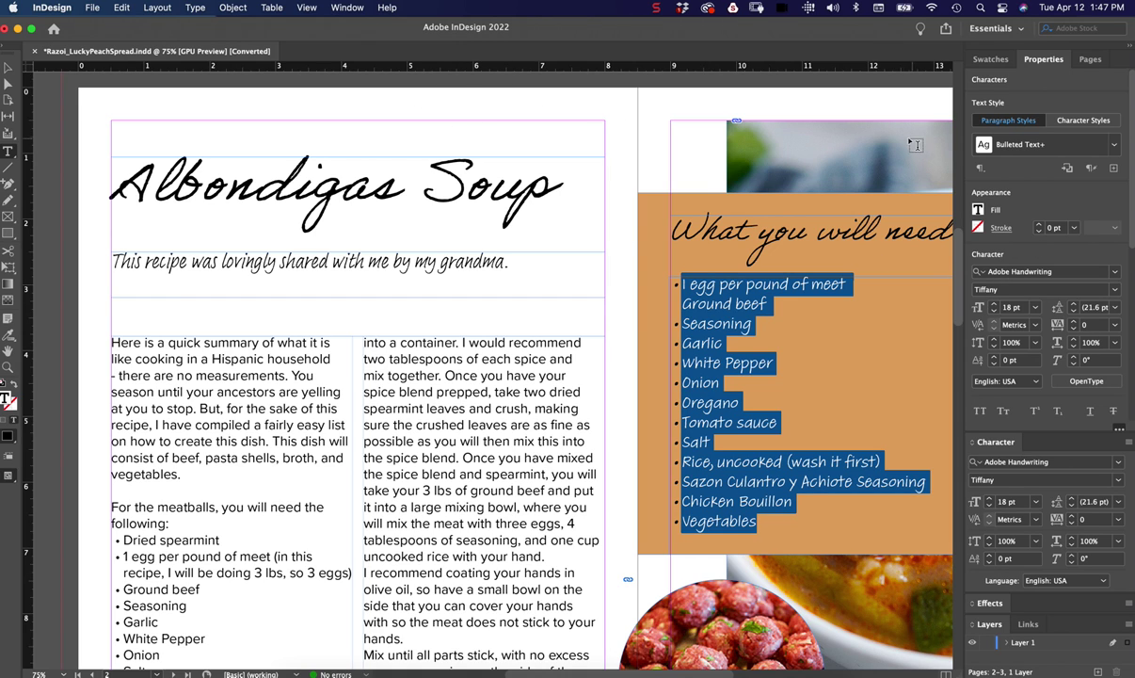
Save the handwritten 18 pt bulleted formatting as Paragraph Style 1 and deselect the list
click(1114, 170)
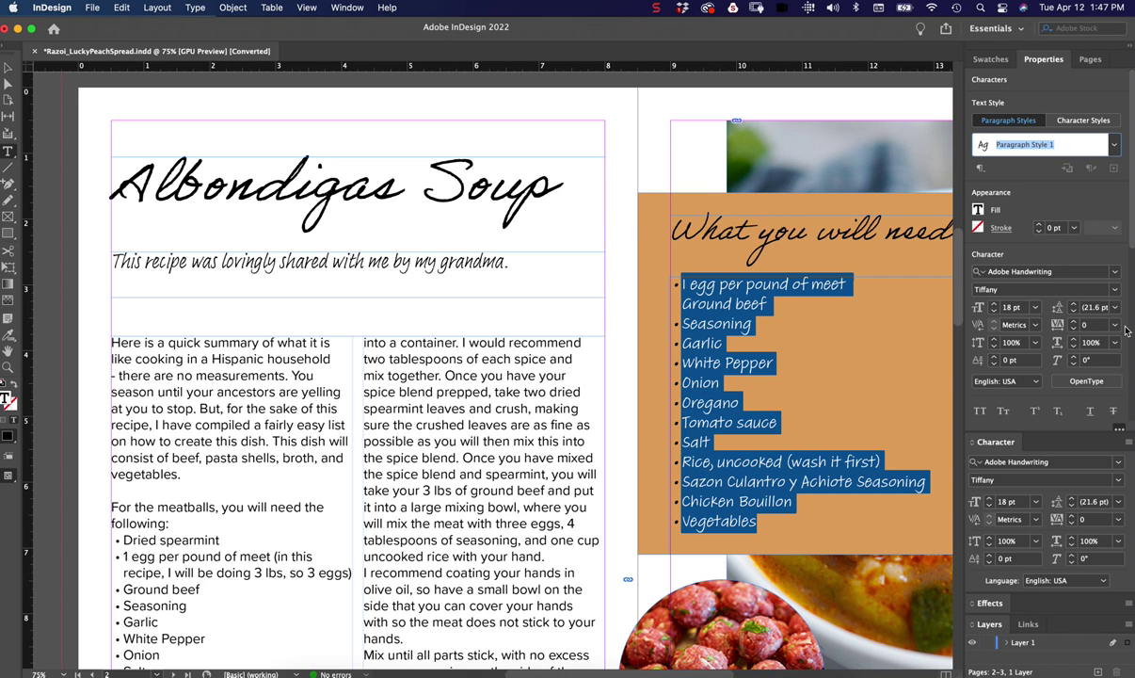
text(Be)
click(803, 283)
click(771, 382)
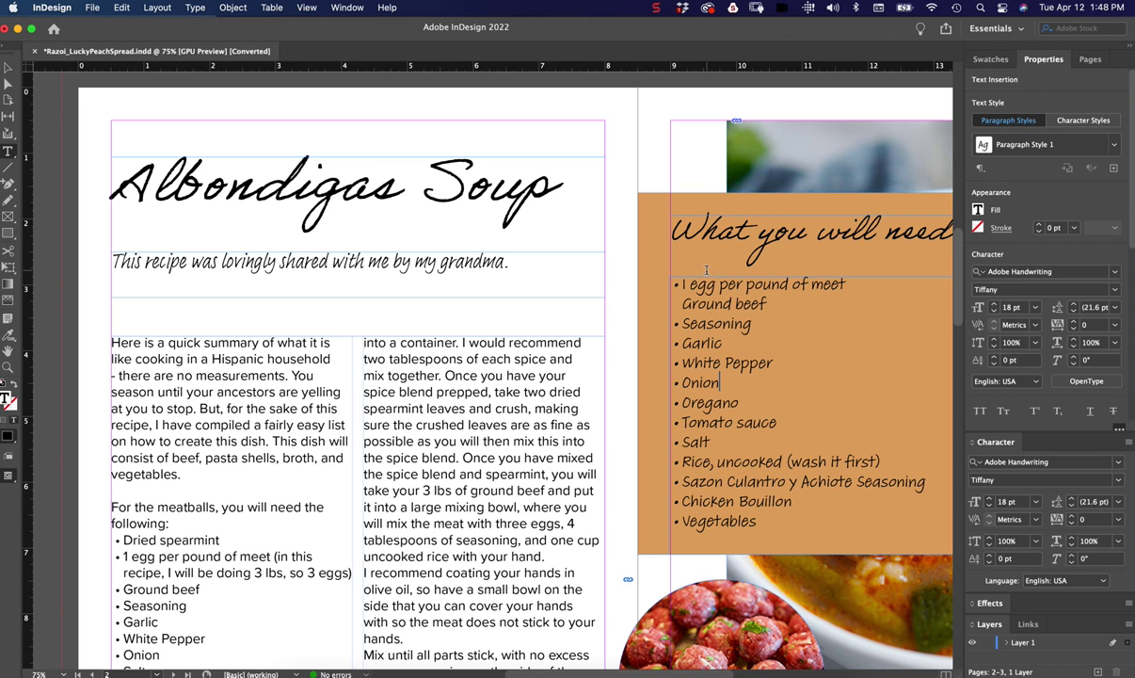
click(674, 243)
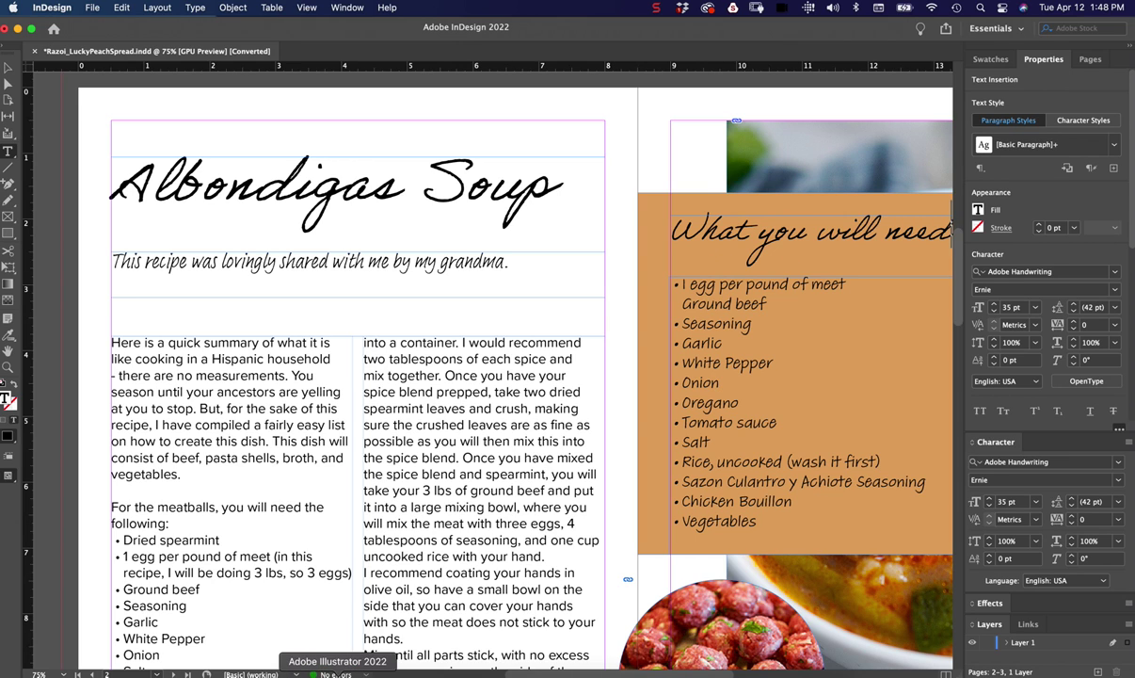